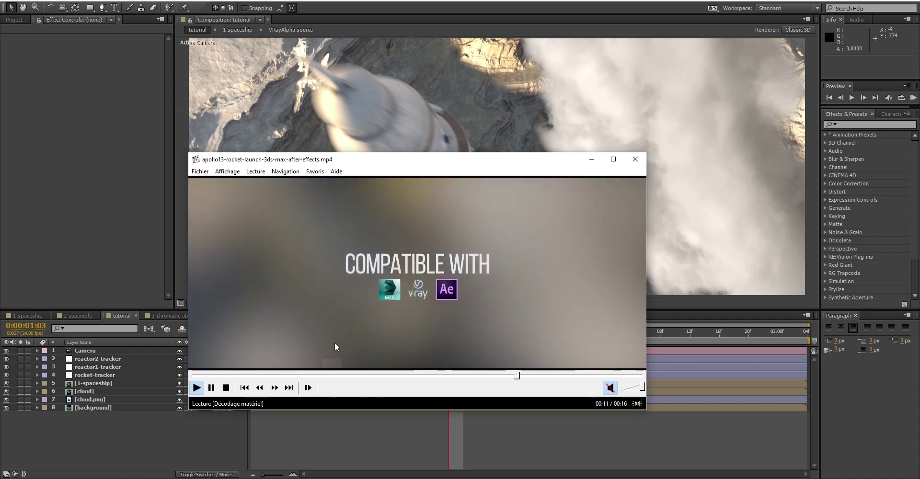
With the rocket-tracker layer selected, hide the 1-spaceship layer and move the current time to 0:00:01:19
key("space")
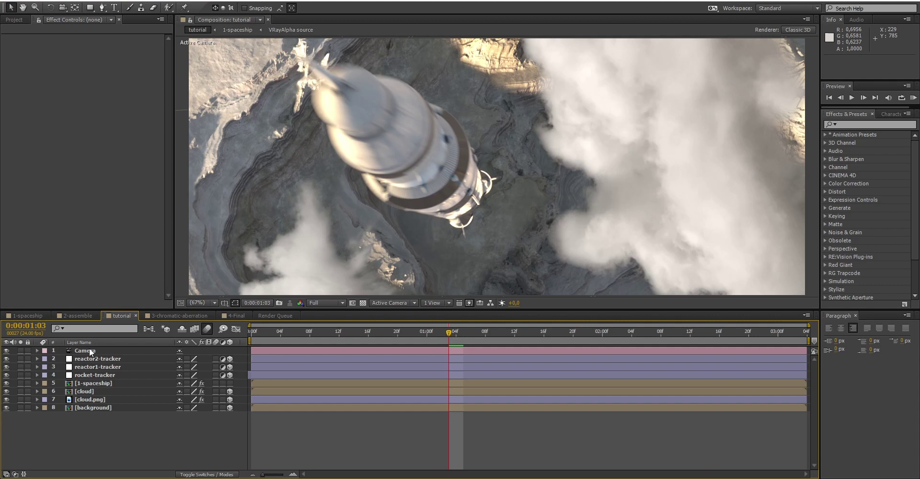
left_click(93, 375)
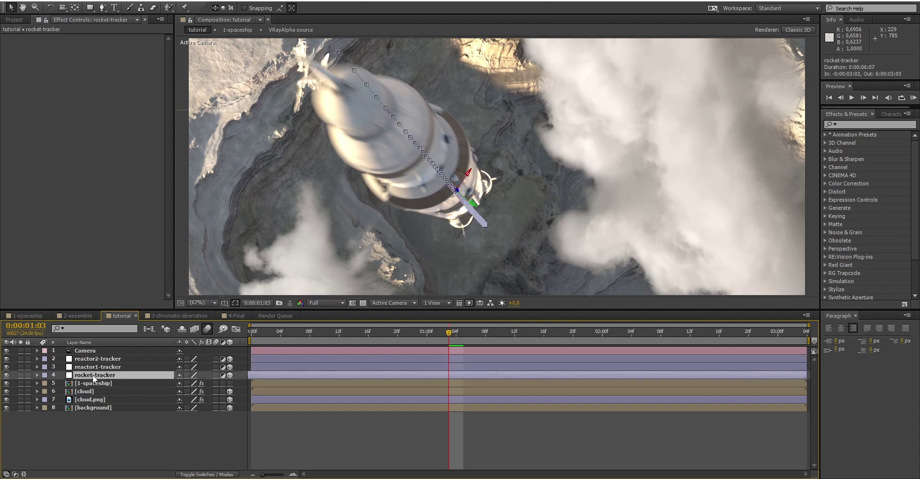
left_click(6, 384)
left_click_drag(434, 330, 568, 335)
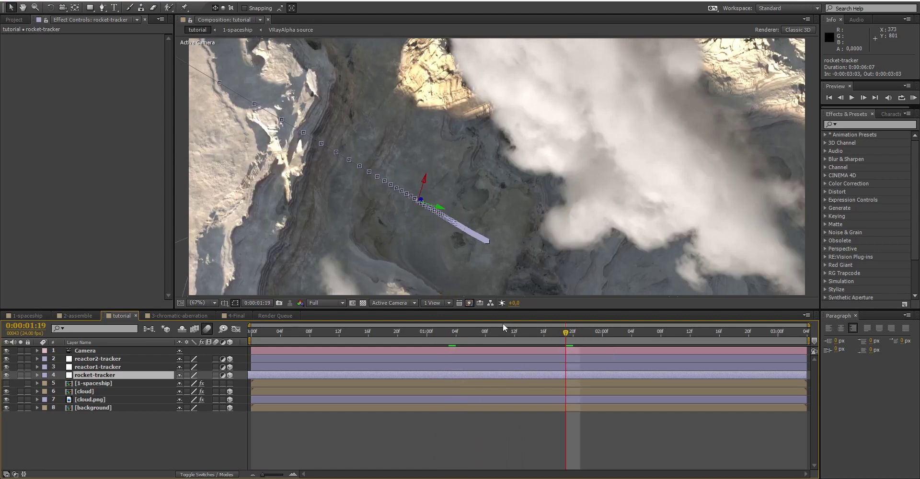
Create a black 1920 x 800 px solid named smoke, placed directly below the 1-spaceship layer
key("F2")
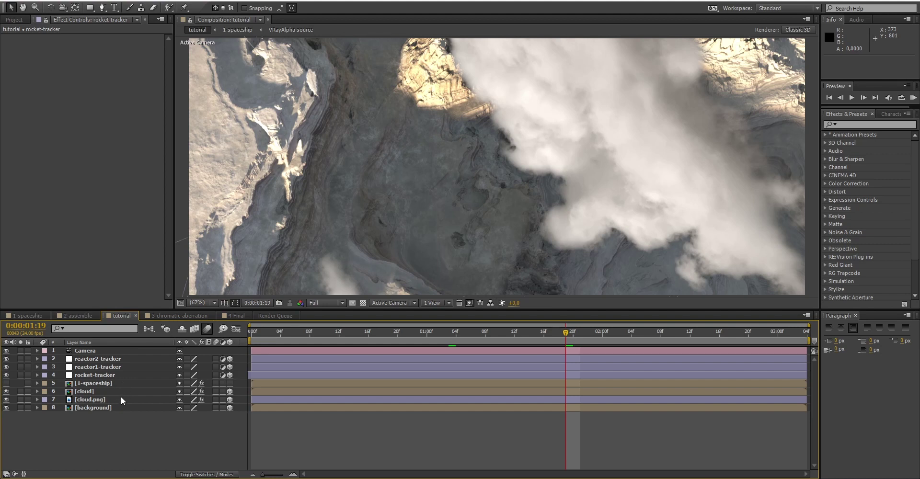
key("ctrl+y")
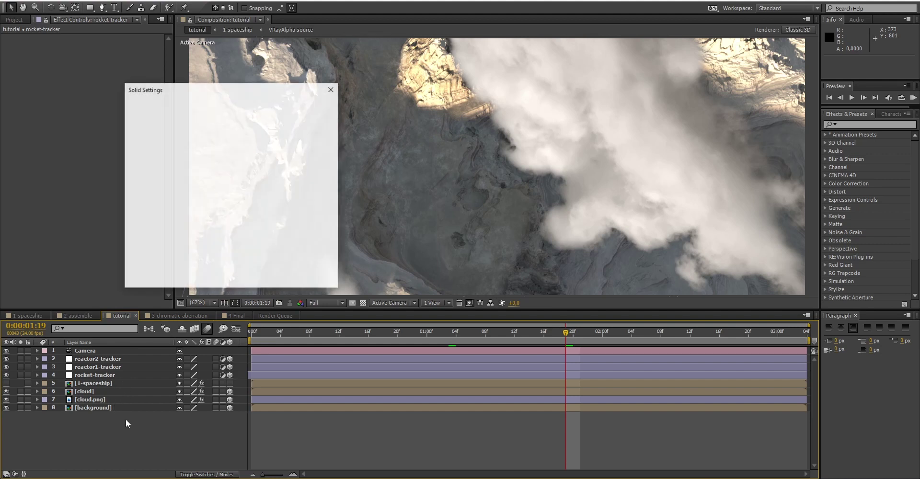
type("smoke")
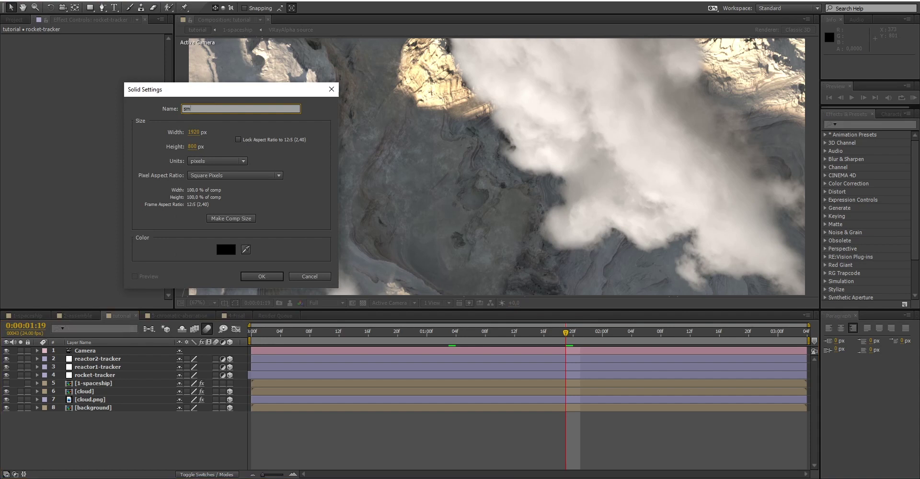
left_click(258, 276)
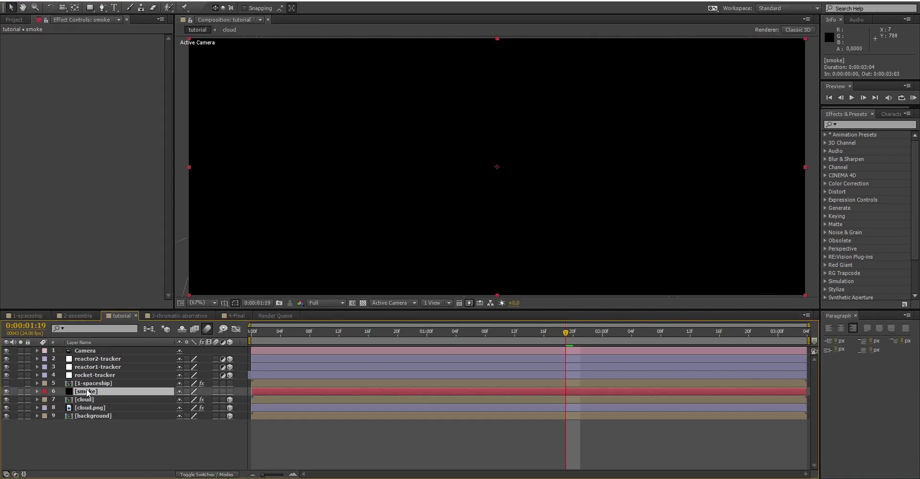
Apply the Particular effect to the smoke layer and solo that layer
left_click(856, 124)
type("partic")
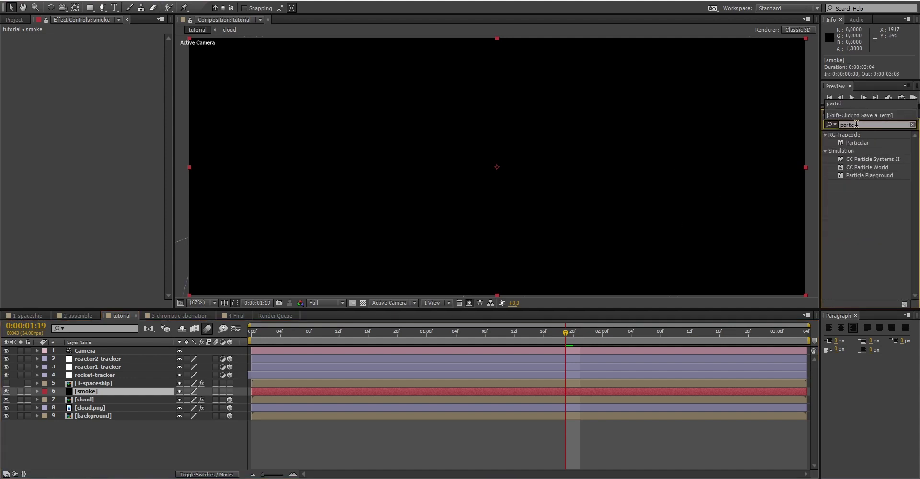
left_click_drag(858, 143, 165, 201)
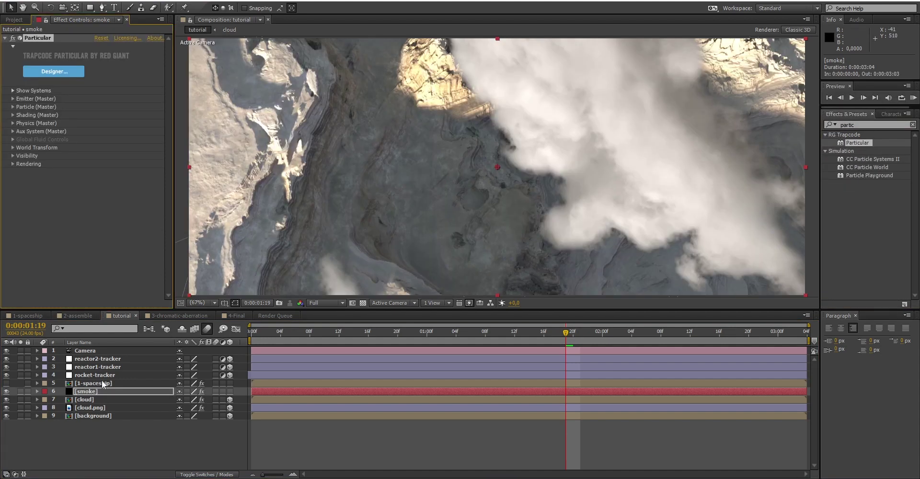
left_click(20, 391)
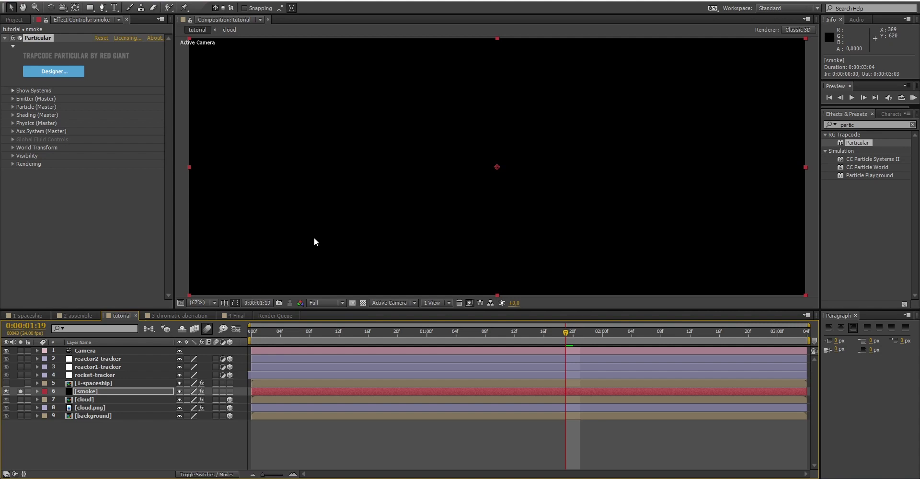
Link Particular's emitter Position on the smoke layer to the rocket-tracker's Position with an expression, and scrub through the particle motion
left_click(37, 392)
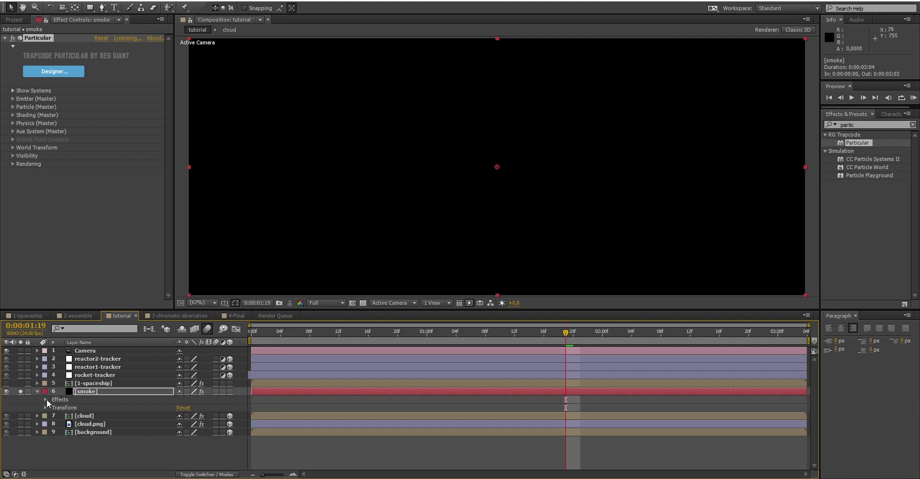
left_click(46, 399)
left_click(55, 408)
left_click(62, 392)
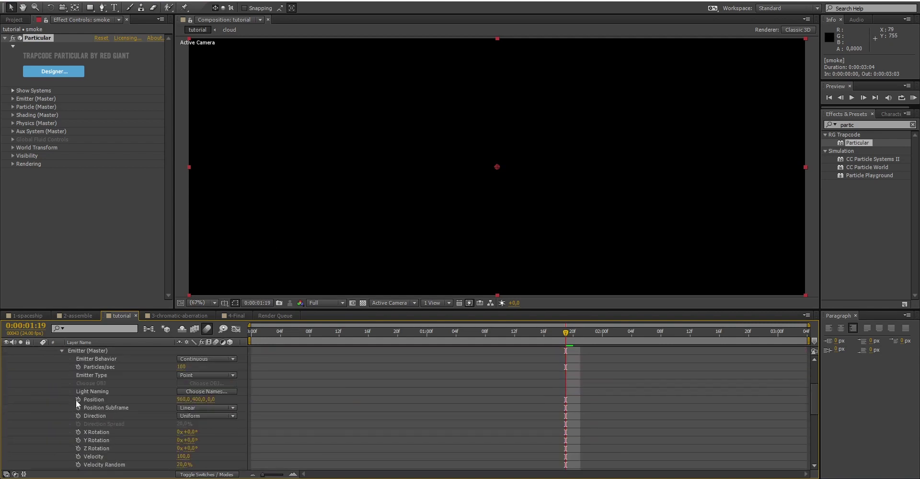
scroll(77, 405, "up", 3)
left_click(91, 375)
key("p")
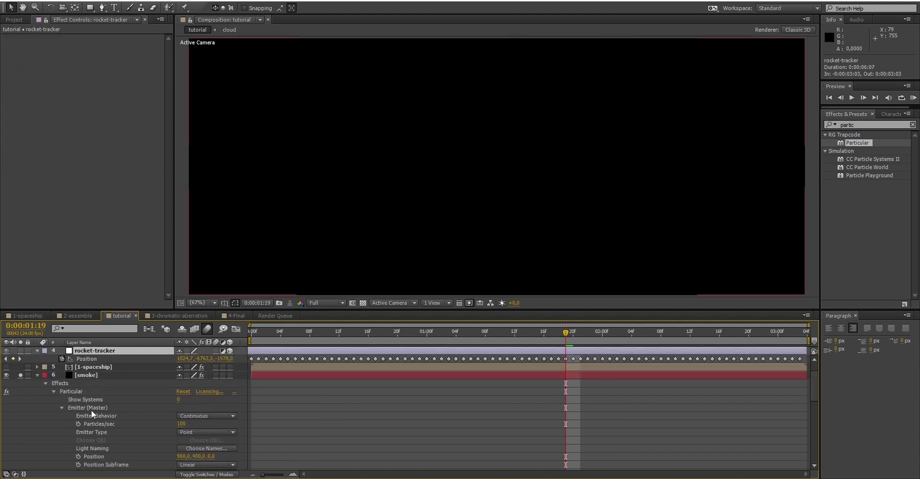
scroll(91, 410, "down", 2)
left_click(79, 432, "alt")
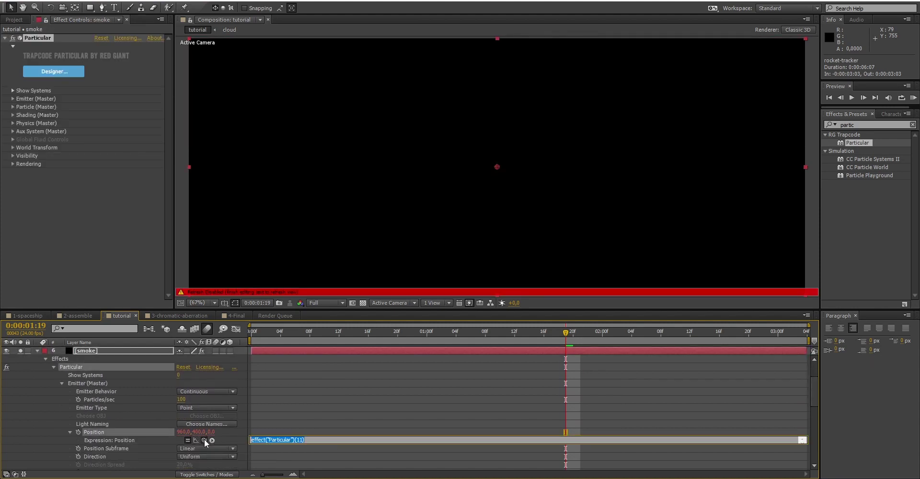
left_click_drag(205, 440, 133, 361)
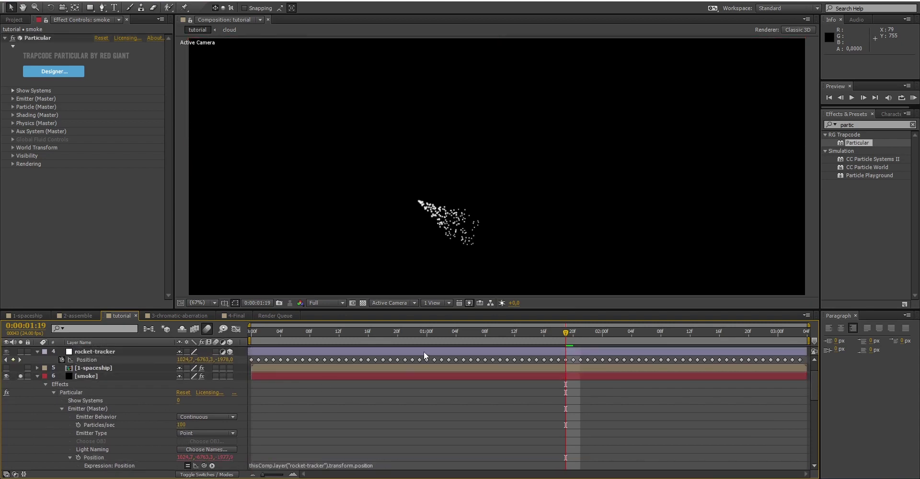
left_click_drag(382, 336, 565, 335)
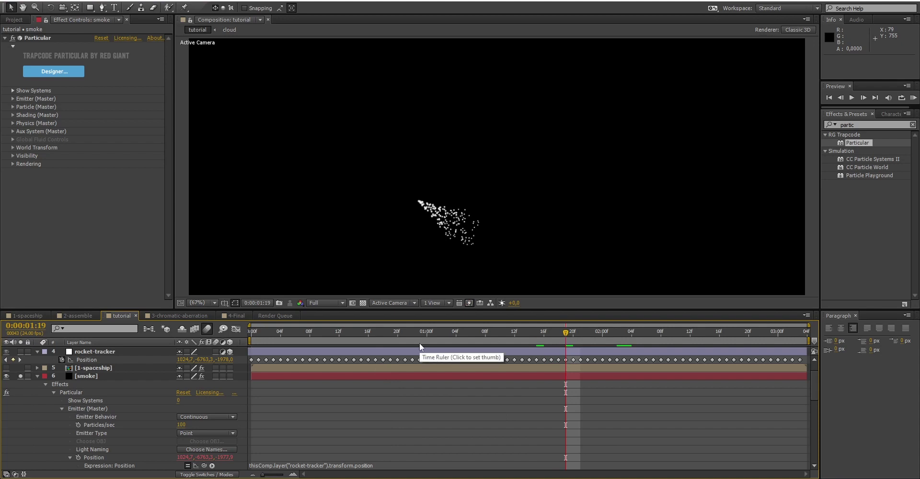
Set the smoke emitter's Velocity from Motion to -360
left_click(289, 376)
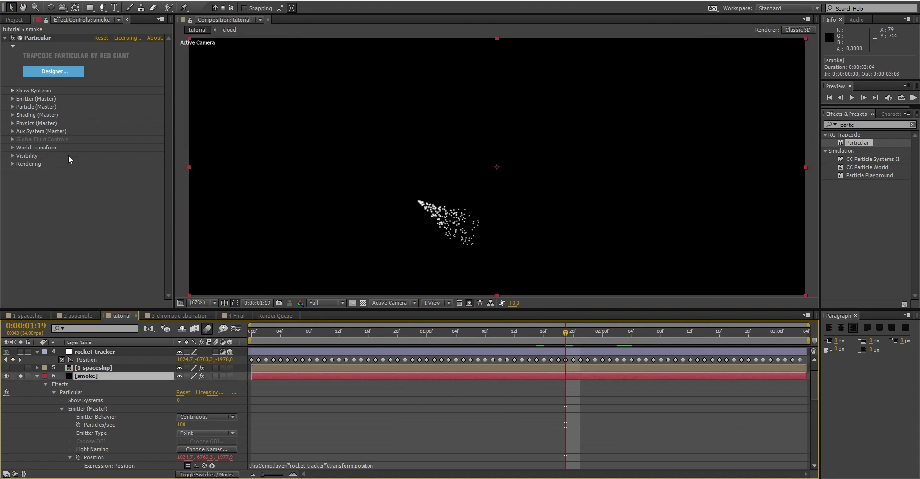
left_click(16, 99)
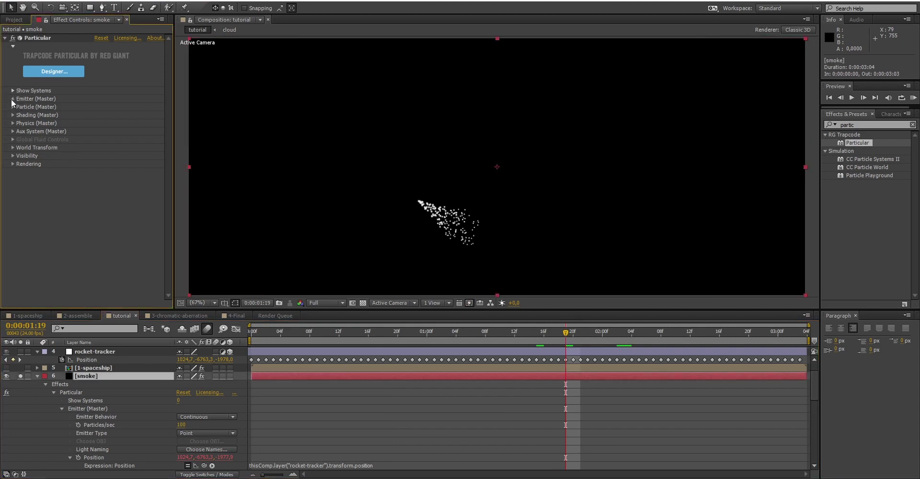
left_click(12, 99)
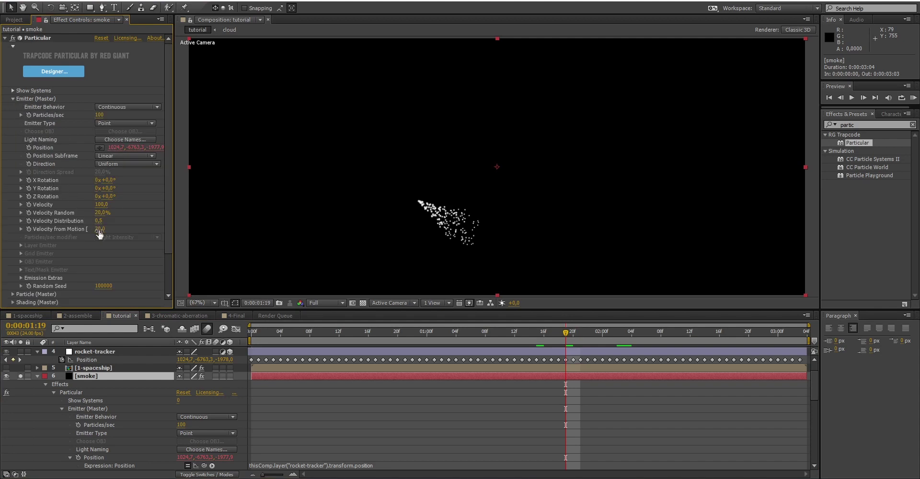
key("ctrl+z")
left_click_drag(81, 230, 20, 239)
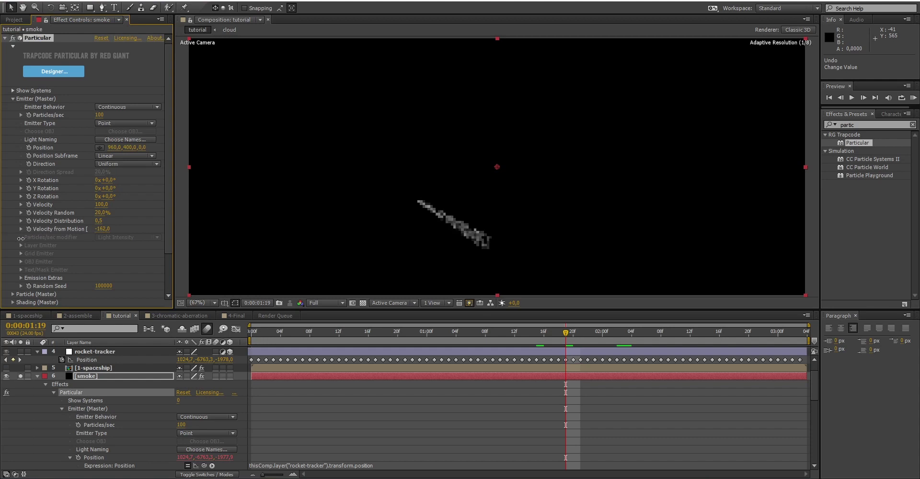
left_click(103, 229)
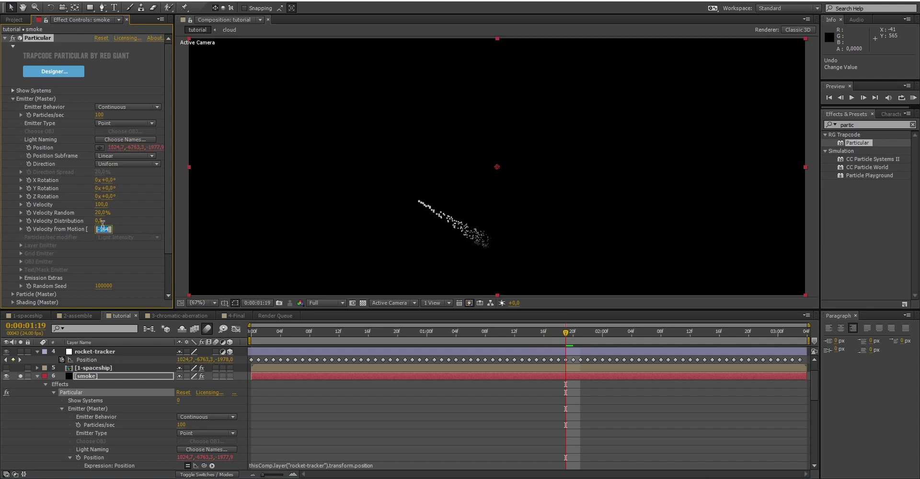
type("-360")
key("Return")
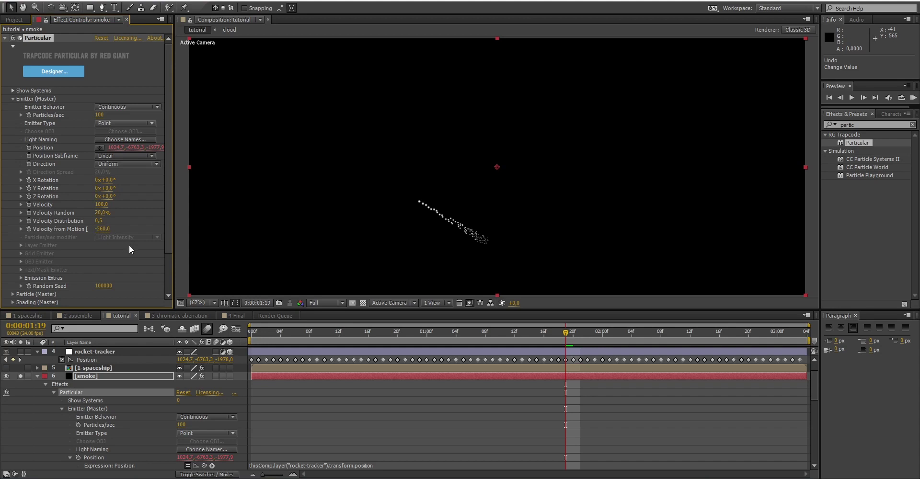
Change the Particle Type to Sprite and load smoke_cloud.png as the new sprite
left_click(13, 99)
left_click(13, 106)
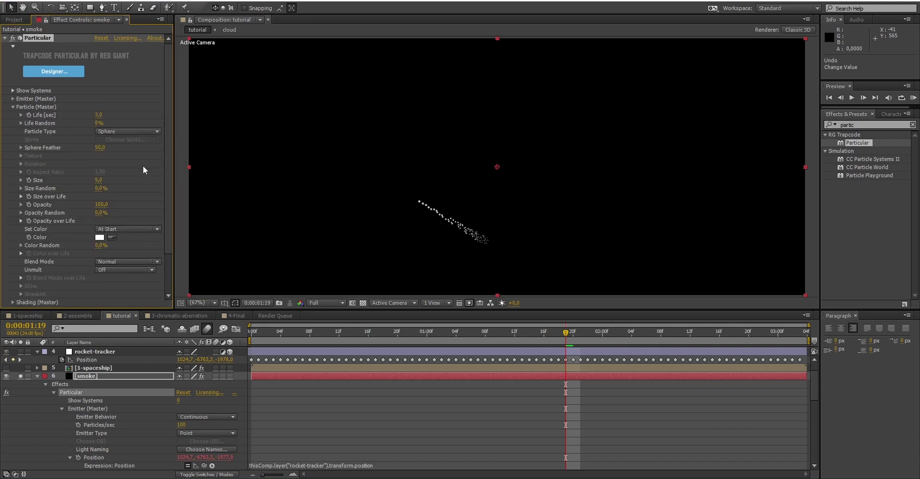
left_click(138, 131)
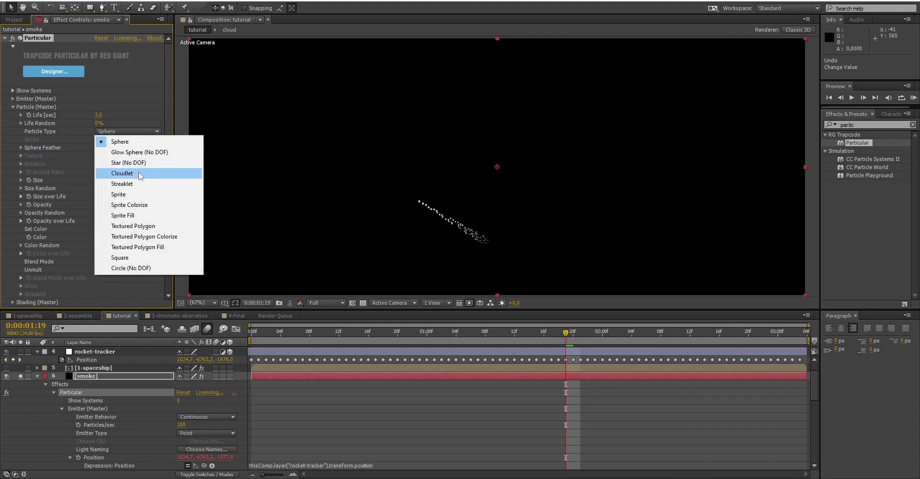
left_click(133, 196)
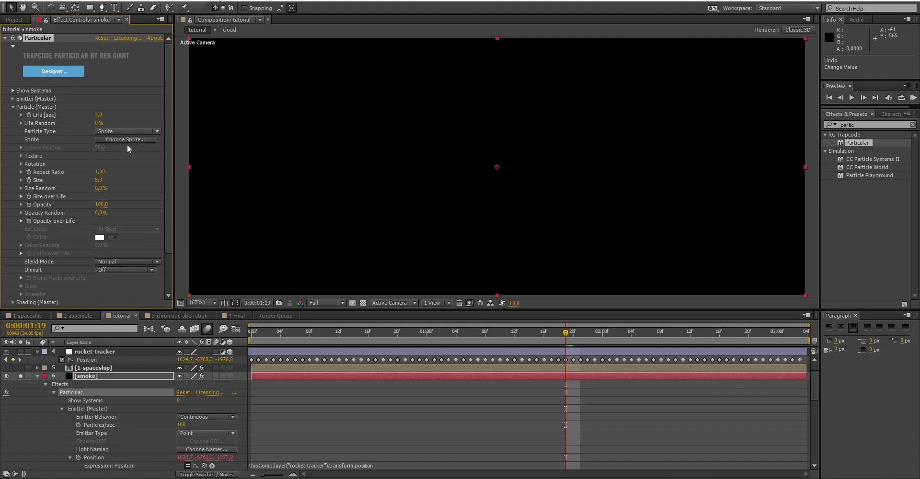
left_click(129, 139)
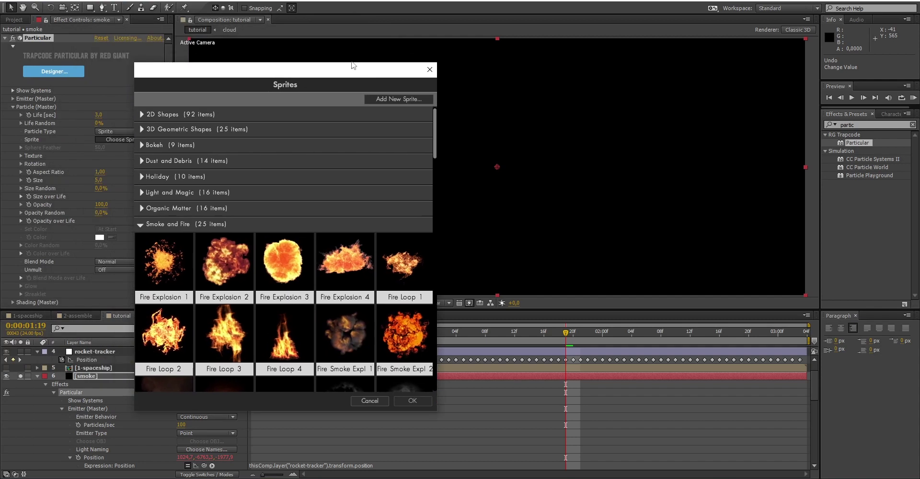
left_click(384, 99)
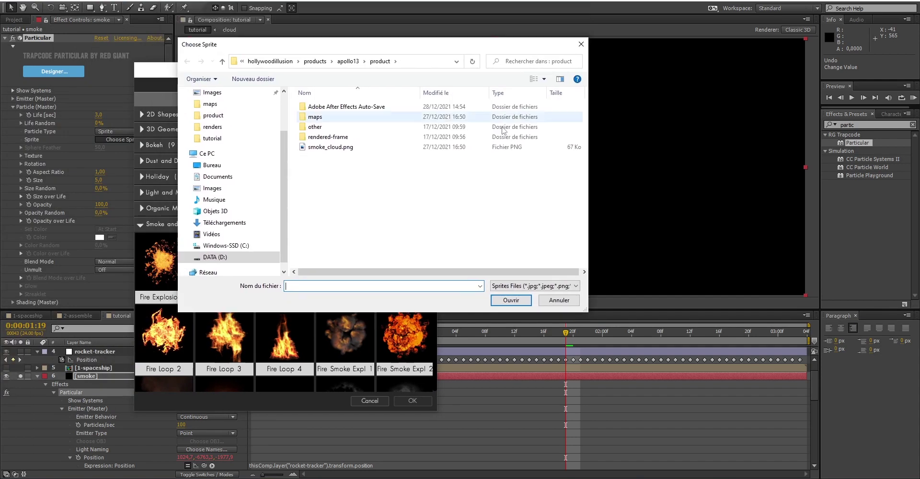
double_click(335, 149)
left_click(406, 400)
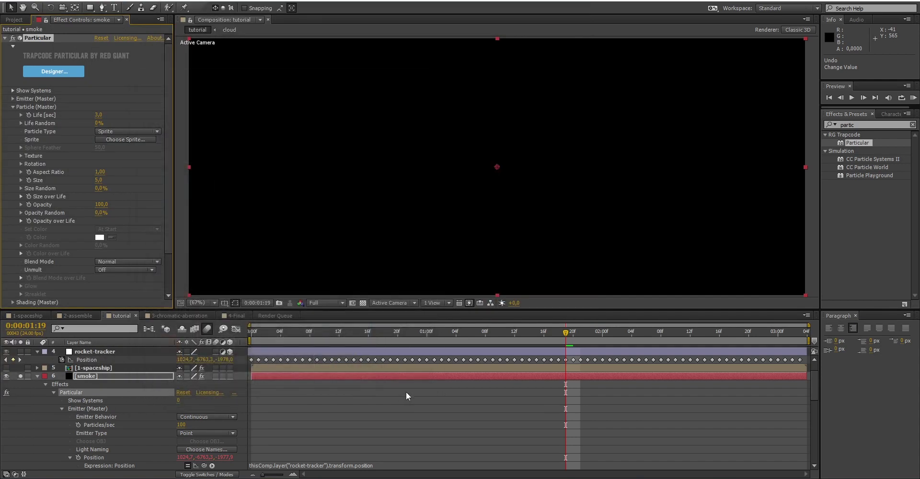
Set the particle Size to 600 and Size Random to 60%
left_click(101, 181)
type("600")
key("Return")
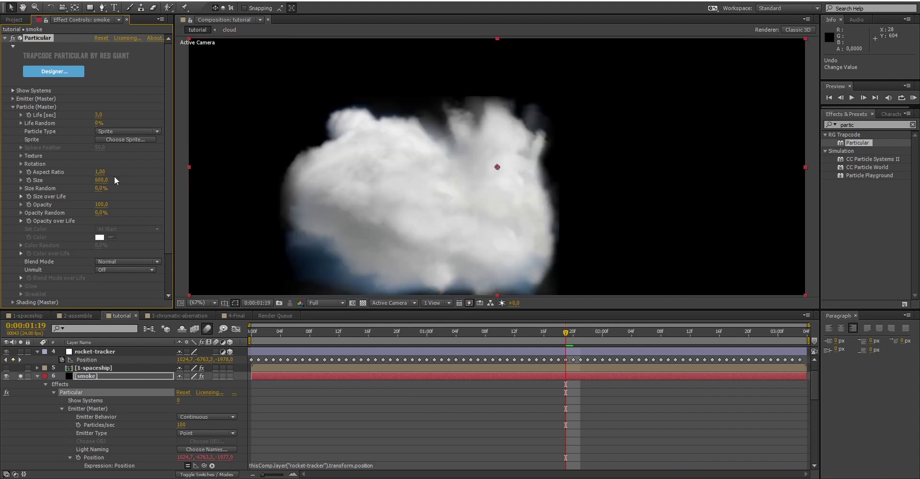
left_click(101, 188)
type("60")
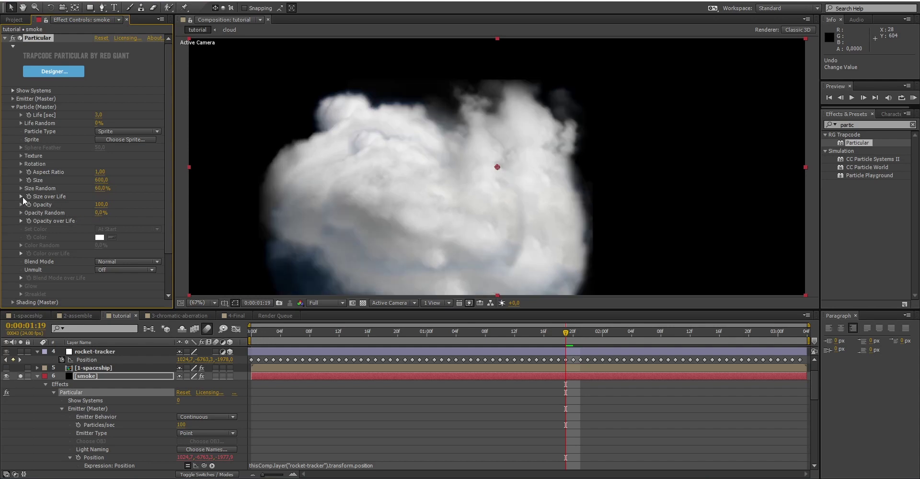
Shape the Size over Life curve so it rises steeply from zero at the start and stays at maximum to the end
left_click(21, 196)
mouse_move(75, 218)
left_mouse_down()
mouse_move(121, 226)
mouse_move(123, 254)
mouse_move(138, 265)
mouse_move(137, 217)
left_mouse_up()
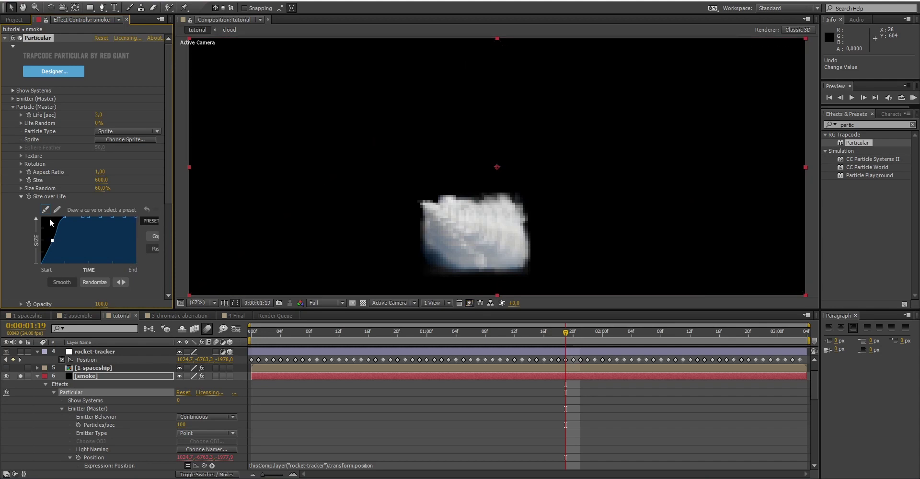
left_click_drag(52, 240, 50, 218)
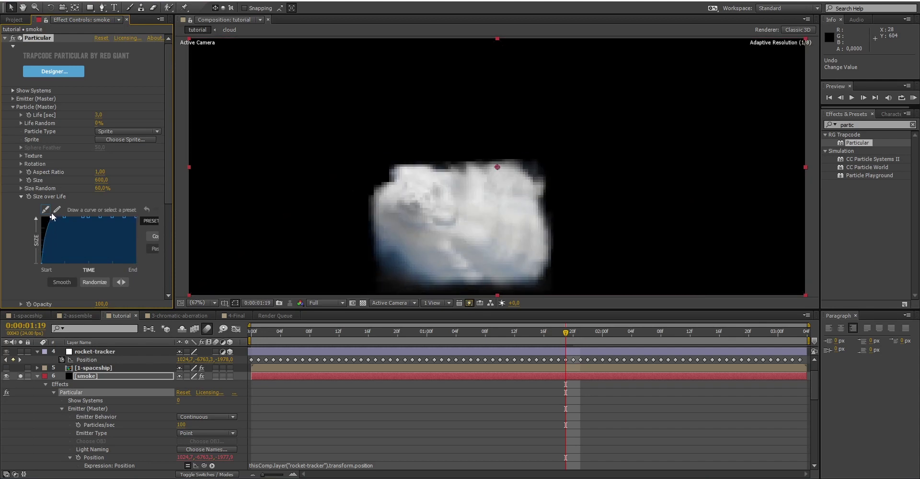
left_click(21, 196)
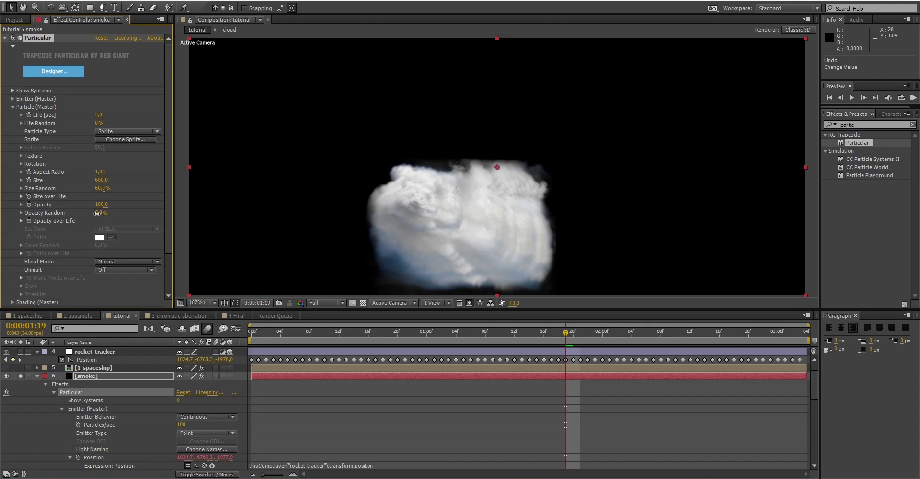
Set Opacity Random to 100% and shape the Opacity over Life curve so it drops from full to zero early in the particle's life
left_click_drag(100, 212, 227, 213)
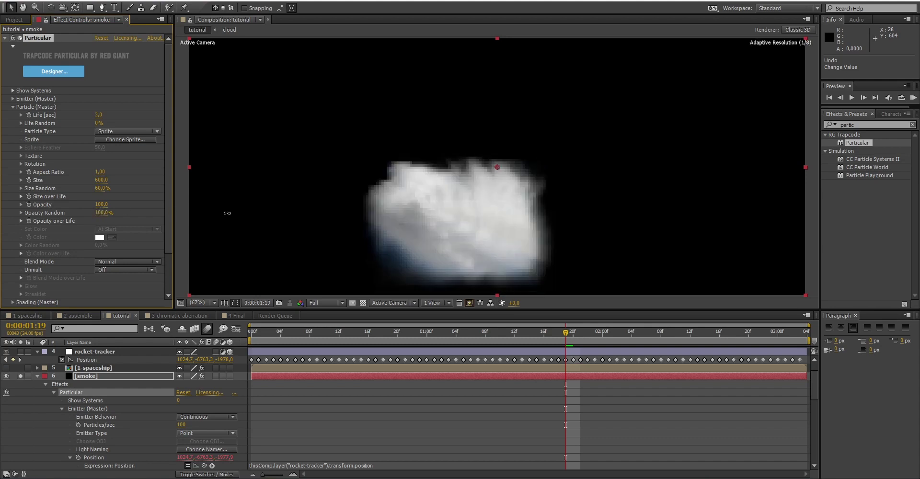
left_click(21, 221)
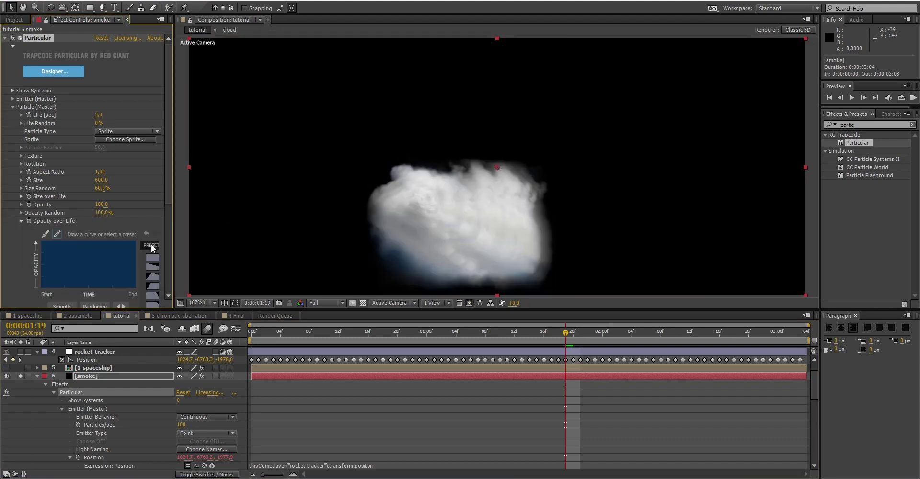
left_click(148, 295)
mouse_move(73, 245)
left_mouse_down()
mouse_move(97, 279)
mouse_move(70, 288)
left_mouse_up()
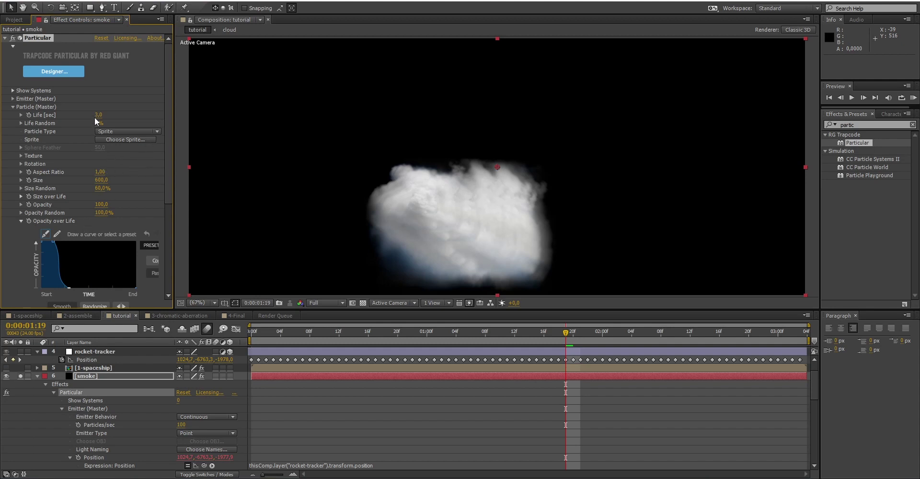
Set the smoke particles' Life to 10 seconds and preview the trail up to 0:00:02:06
left_click_drag(98, 116, 127, 117)
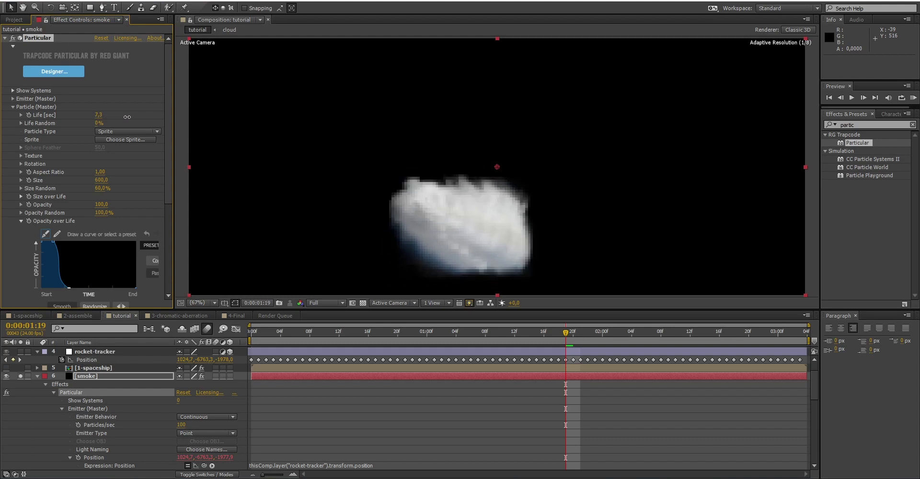
left_click(99, 116)
type("10")
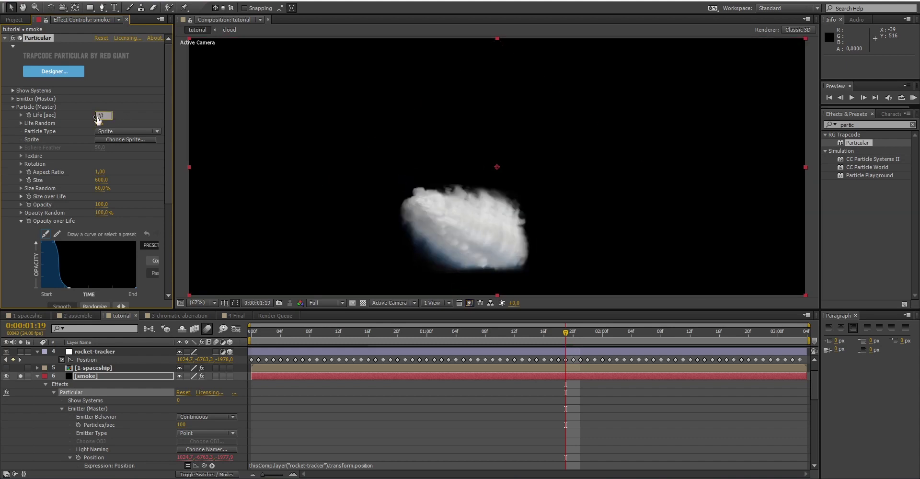
key("Return")
left_click_drag(435, 338, 649, 344)
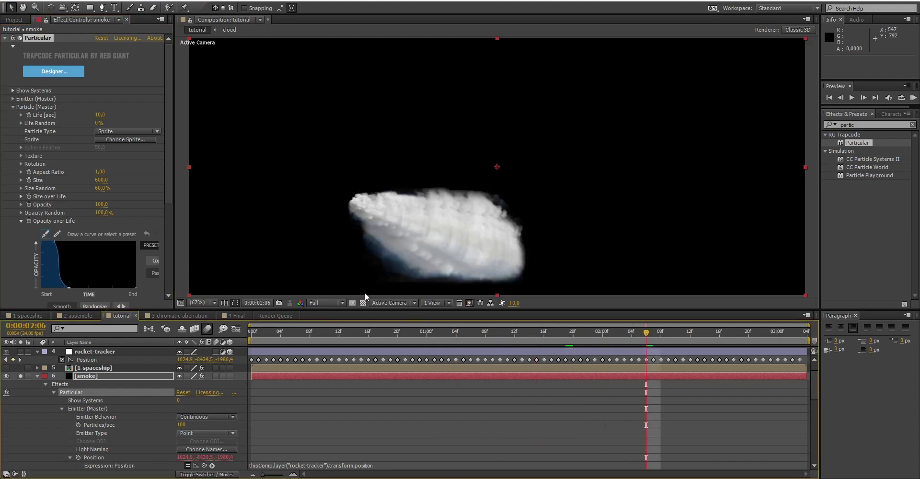
Set the smoke particles' Random Rotation to 15 and Rotation Speed Z to 0,1
left_click(21, 164)
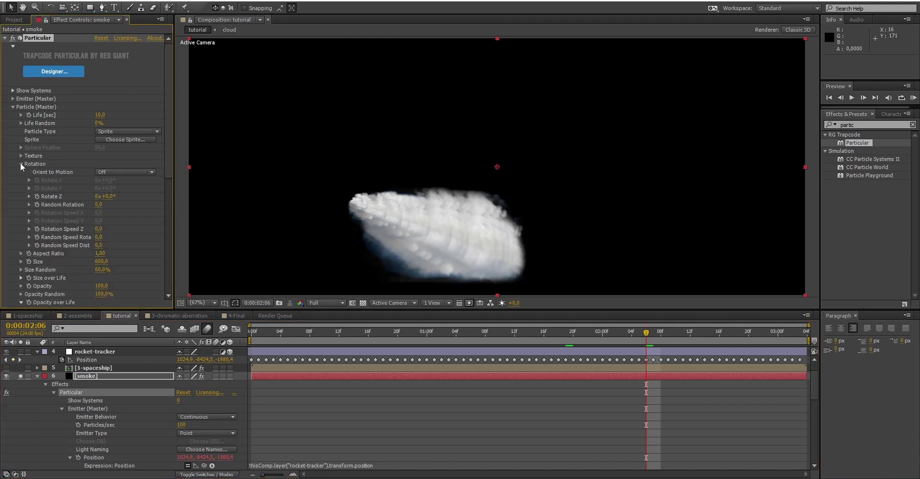
left_click(102, 204)
type("15")
key("Return")
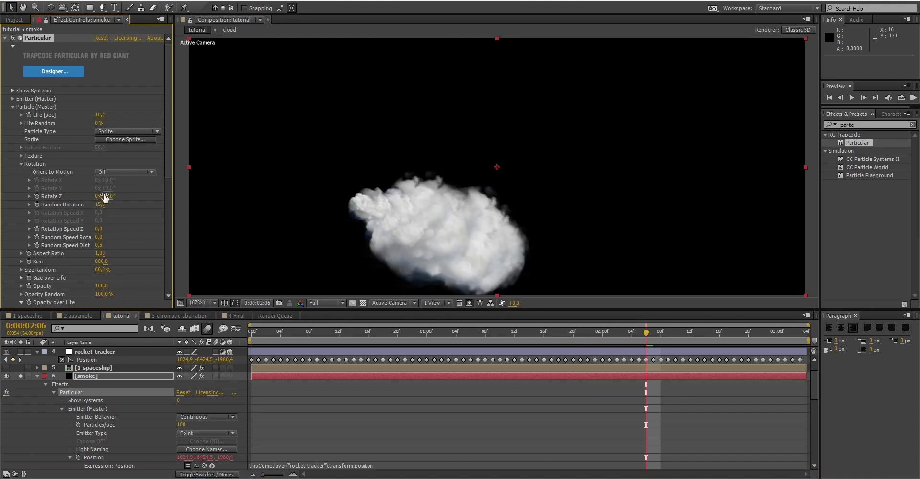
left_click(99, 229)
type(",1")
key("Return")
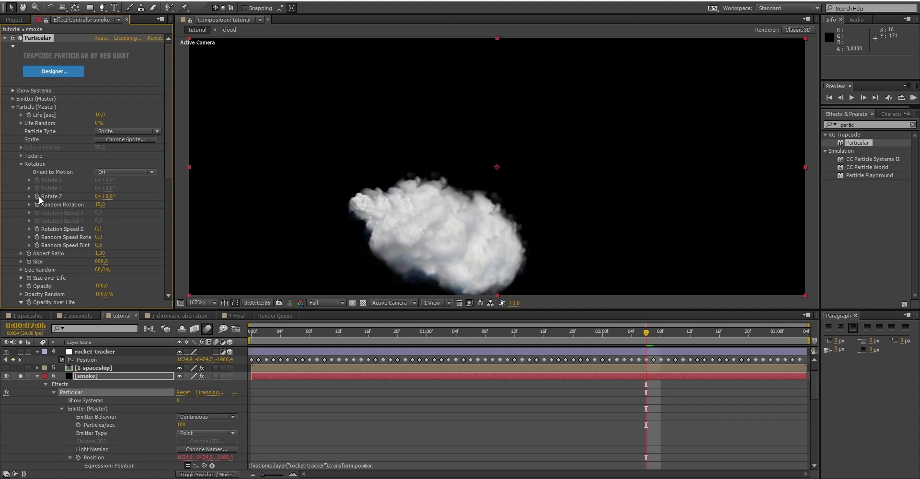
Set Air Resistance to 0,5 in the smoke's Air physics and scrub through the composition to check the trail
scroll(38, 196, "down", 2)
scroll(38, 195, "up", 1)
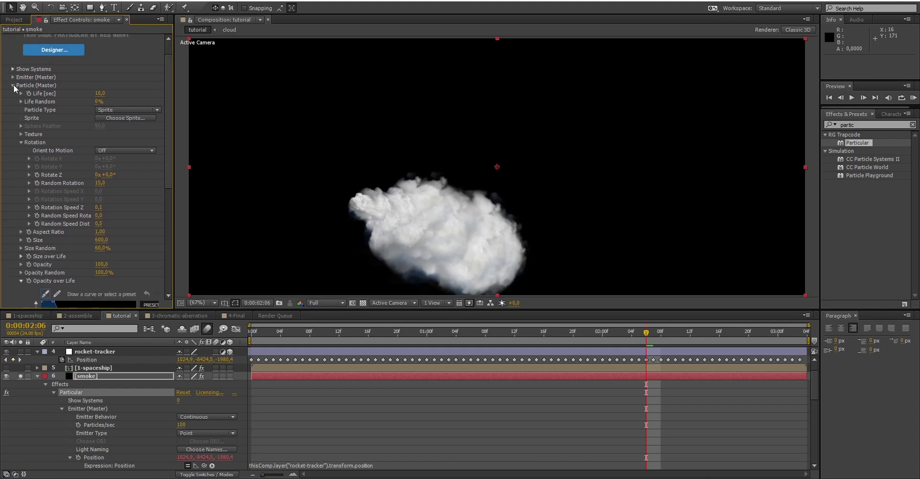
left_click(13, 85)
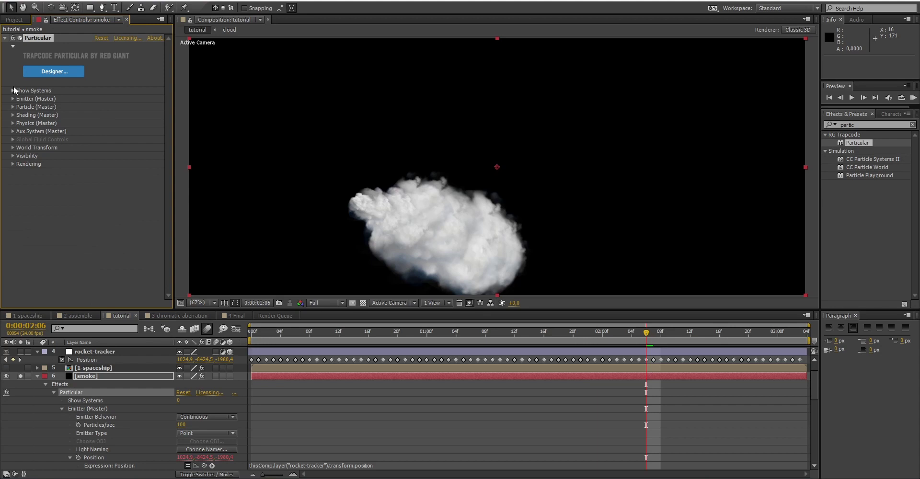
left_click(12, 123)
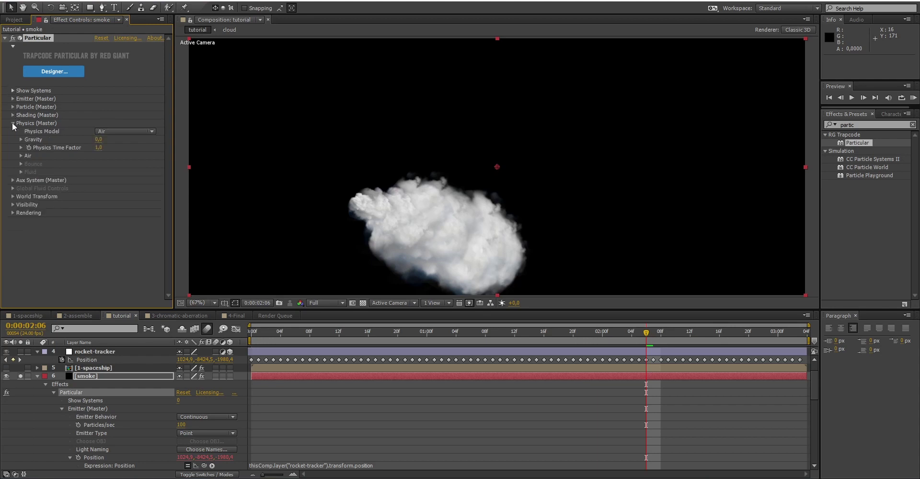
left_click(21, 155)
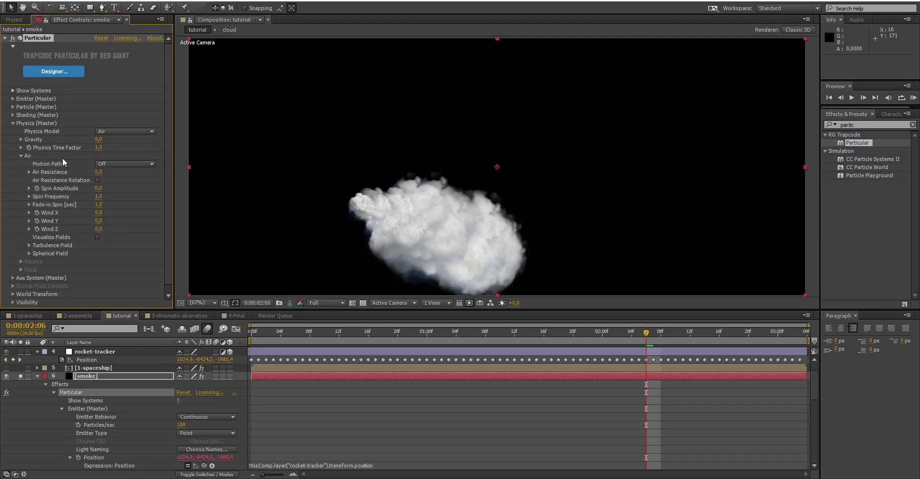
left_click(98, 172)
type(",5")
key("Return")
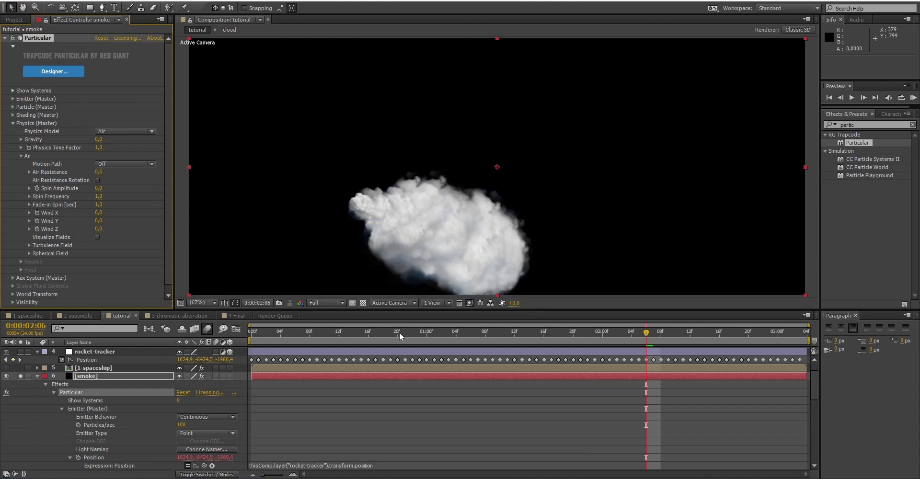
left_click_drag(418, 333, 648, 365)
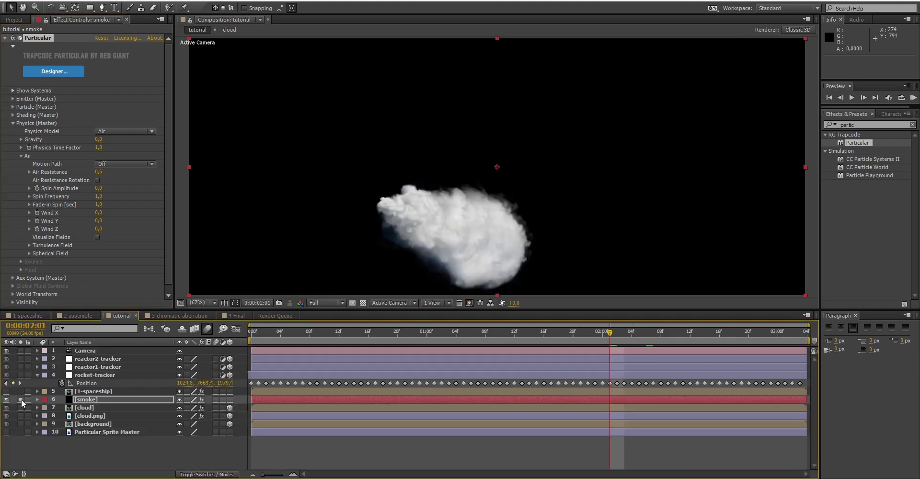
Turn off solo on the smoke layer, show the 1-spaceship layer and go to 0:00:01:02
left_click(20, 400)
left_click(7, 392)
left_click(442, 331)
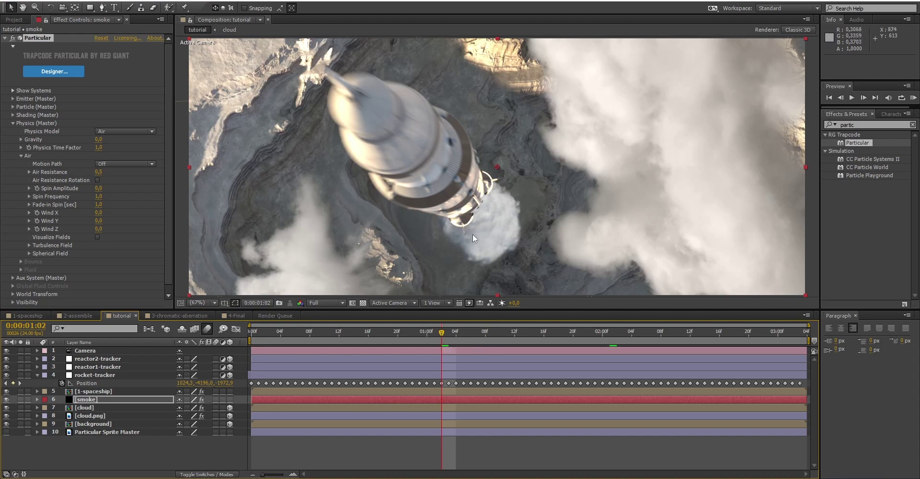
Create a black 1920 px wide solid named reactor1 and place it directly below the 1-spaceship layer
left_click(129, 455)
key("ctrl+y")
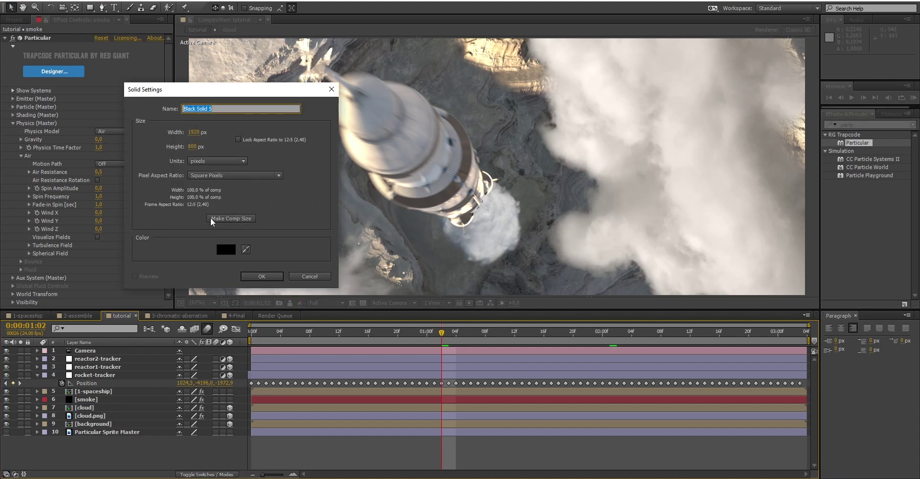
type("reactor1")
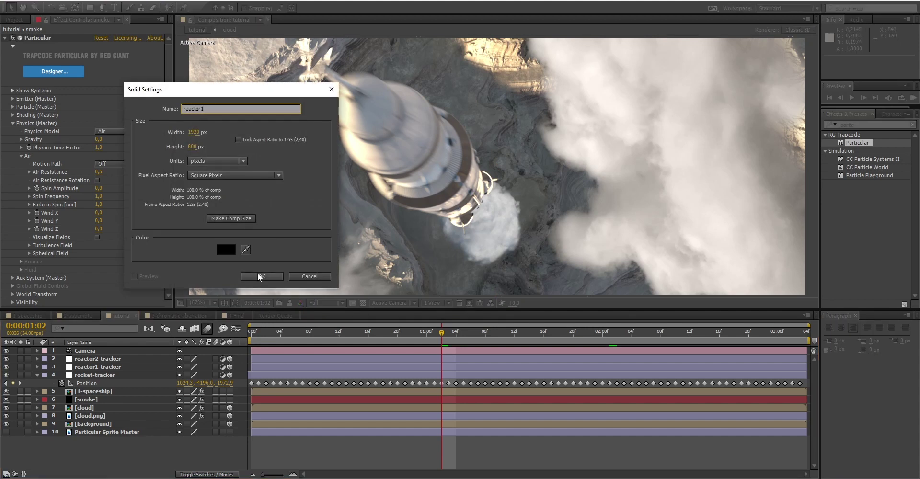
left_click(259, 277)
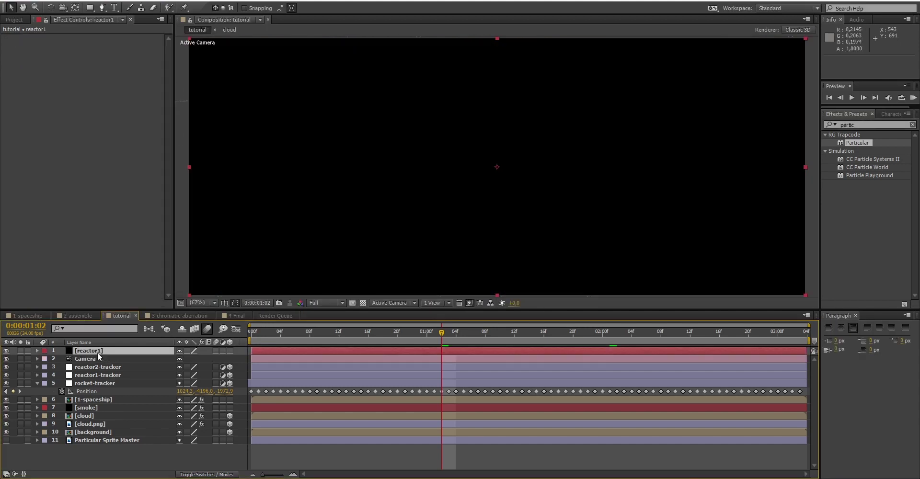
left_click_drag(97, 353, 106, 407)
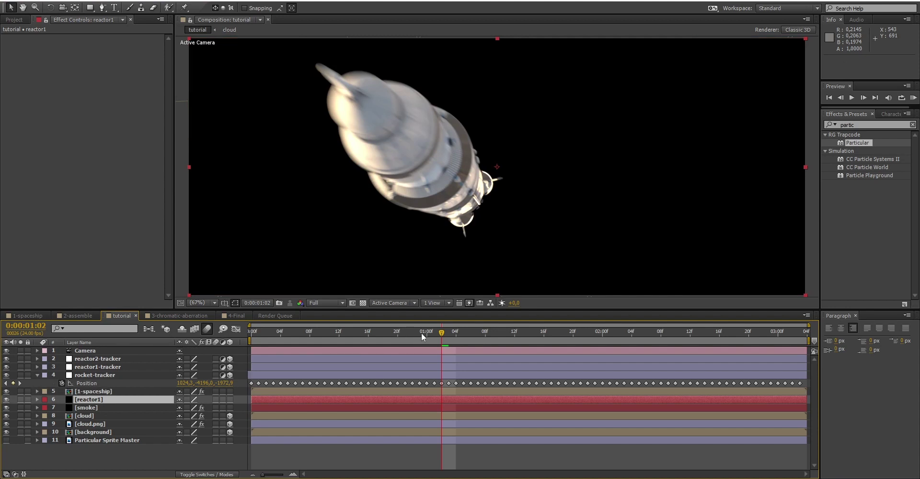
Apply Particular to reactor1 and link its emitter Position to the reactor1-tracker null's Position with an expression
double_click(856, 142)
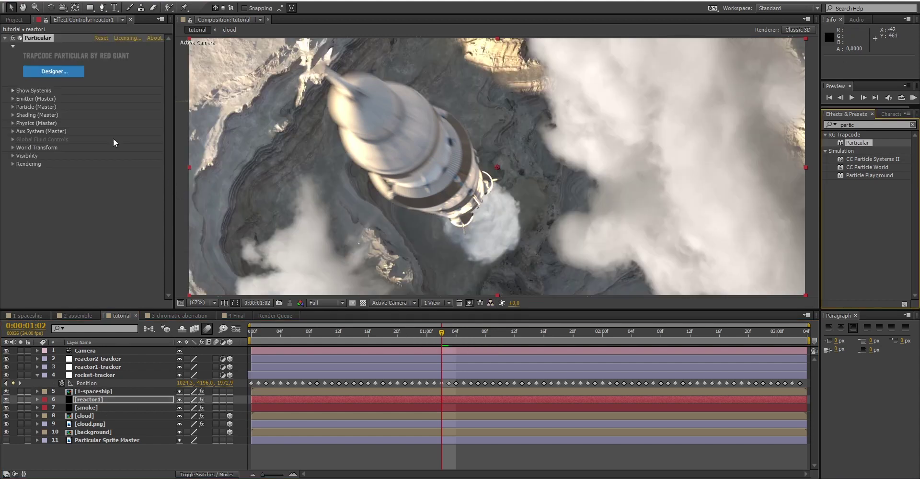
left_click(37, 400)
key("KP_3")
key("p")
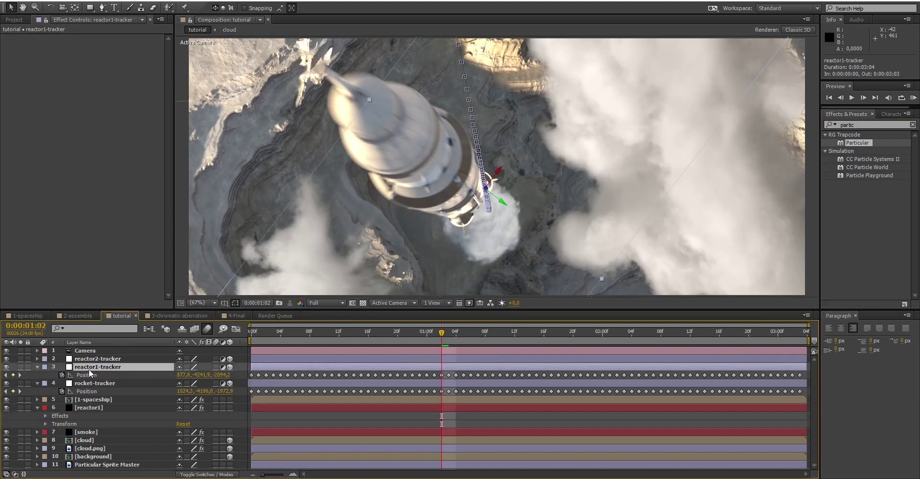
left_click(48, 416)
left_click(53, 424)
left_click(61, 391)
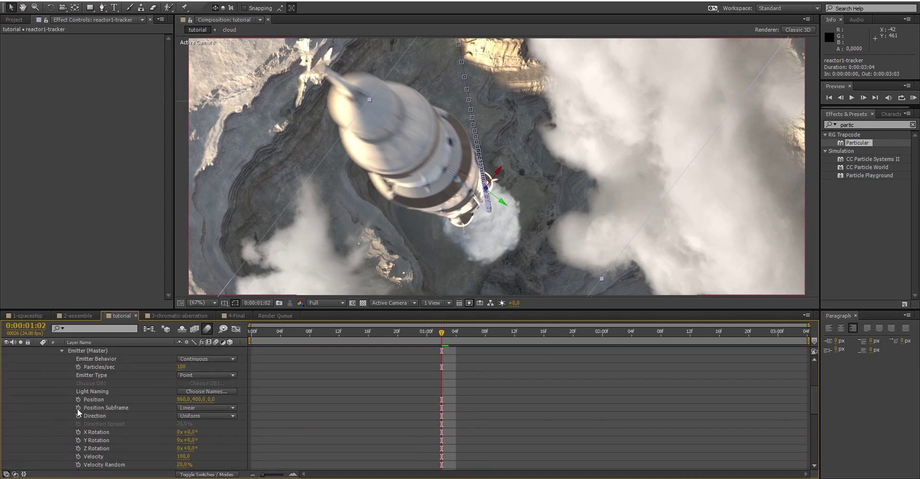
left_click(78, 400, "alt")
left_click_drag(204, 408, 93, 362)
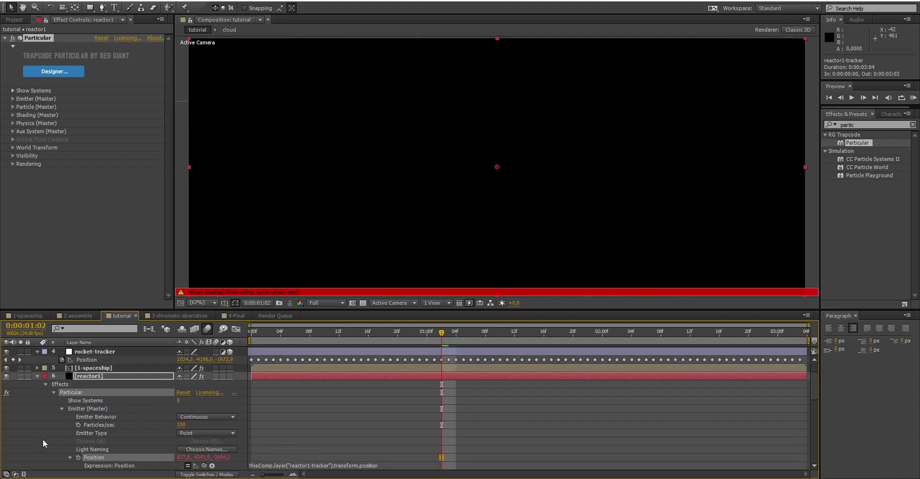
Hide the 1-spaceship and smoke layers and move the current time to 0:00:02:12
left_click(37, 376)
left_click_drag(446, 335, 595, 336)
left_click_drag(441, 338, 689, 346)
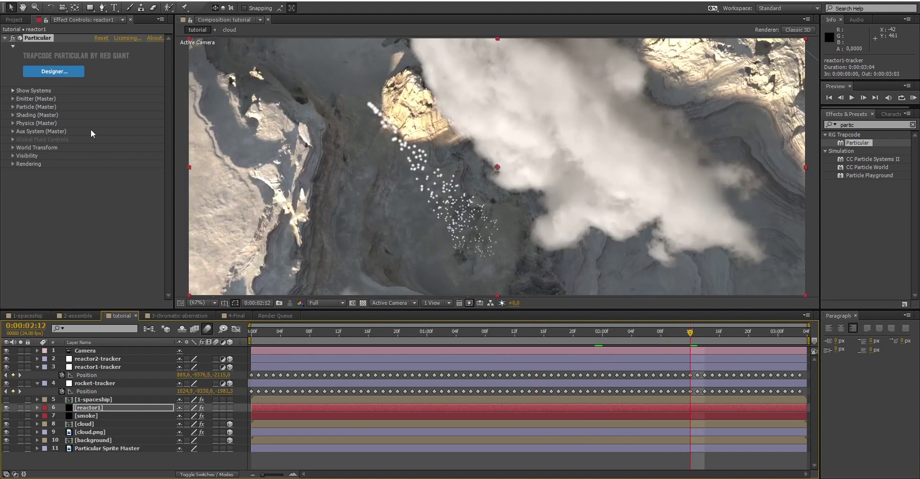
Set the reactor1 emitter's Velocity to 0
left_click(13, 98)
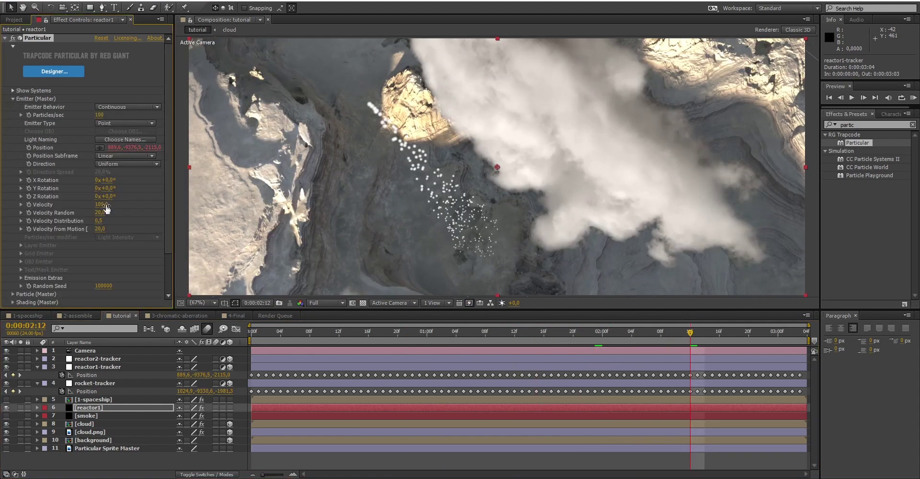
left_click(106, 205)
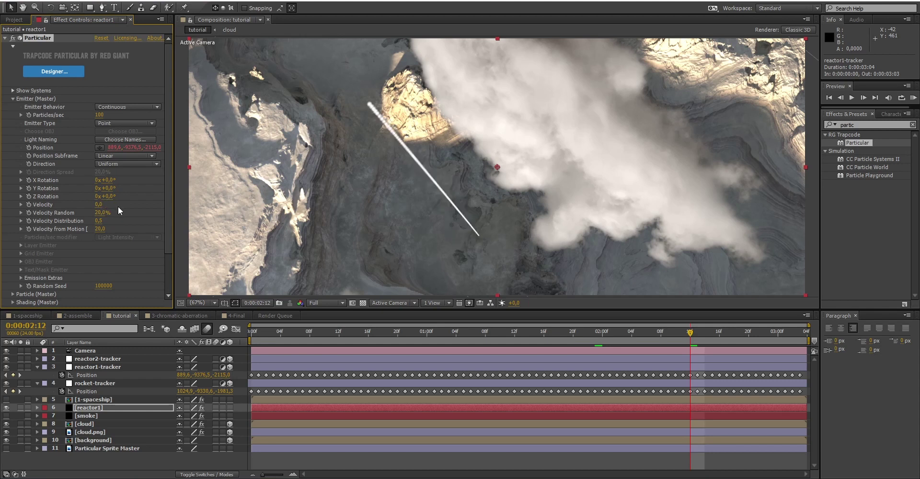
left_click(13, 99)
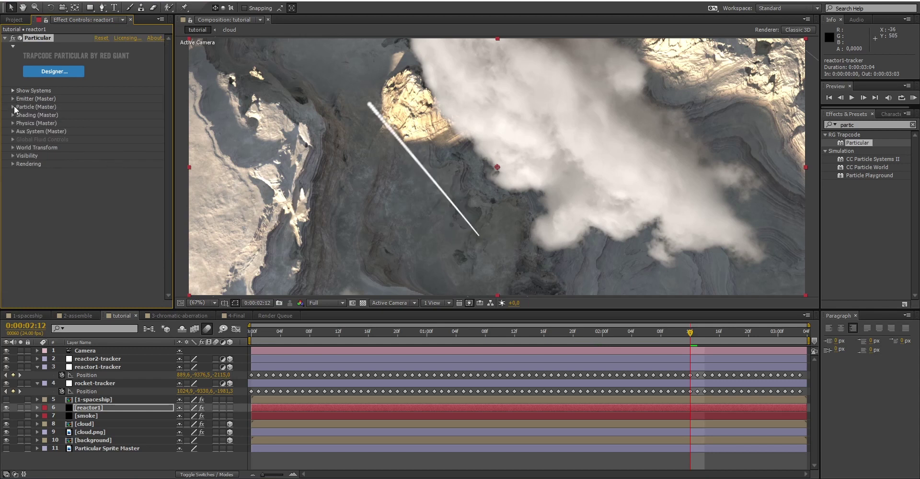
Set the reactor1 particles' Life to 1 second and Life Random to 100%
left_click(14, 106)
left_click(101, 115)
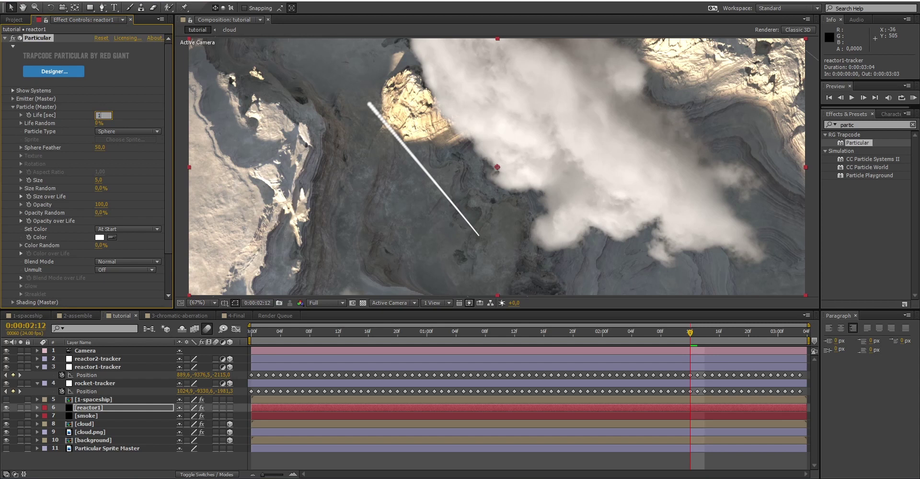
key("Return")
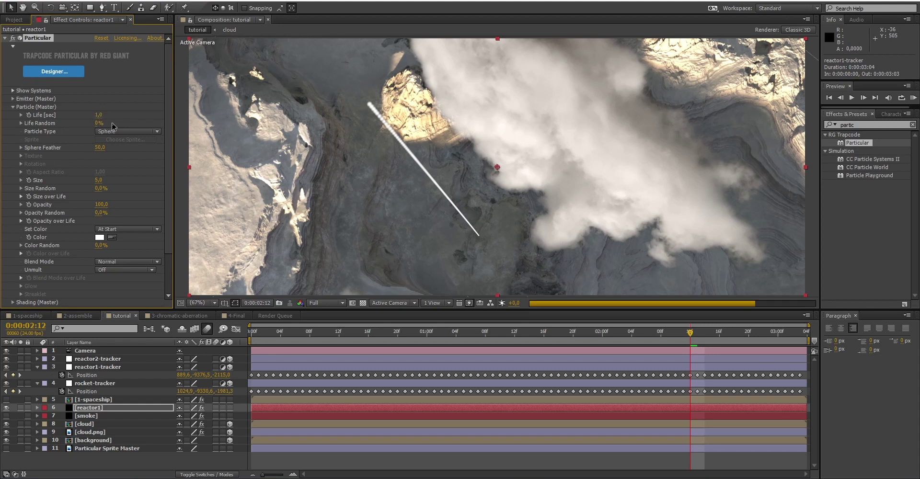
left_click_drag(192, 128, 207, 131)
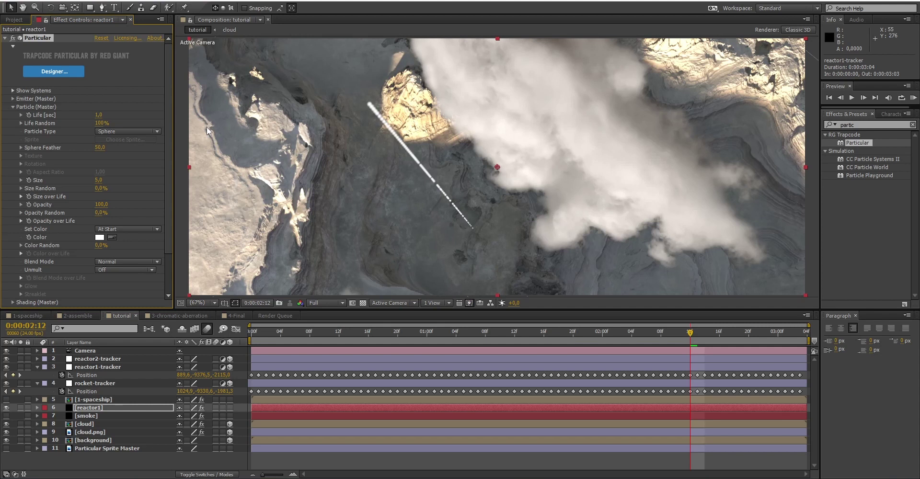
Change reactor1's Particle Type to Glow Sphere (No DOF) and set Sphere Feather to 100
left_click(142, 131)
left_click(153, 153)
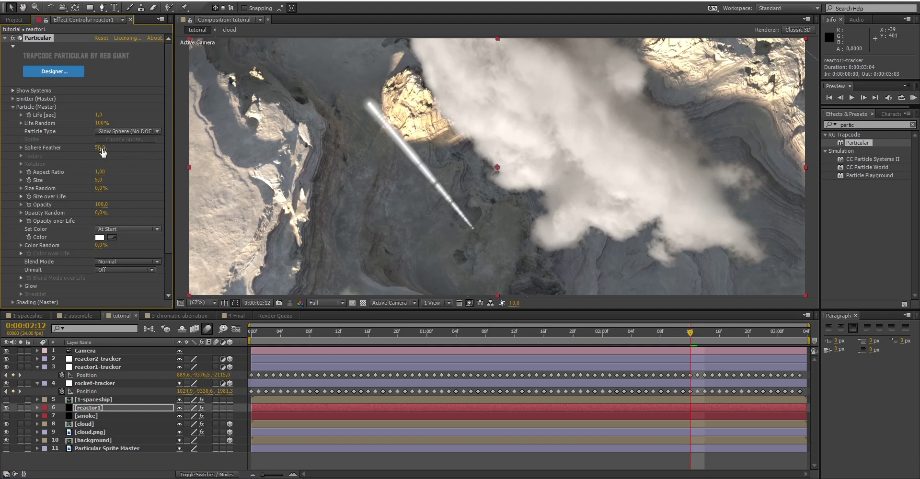
left_click_drag(100, 147, 346, 159)
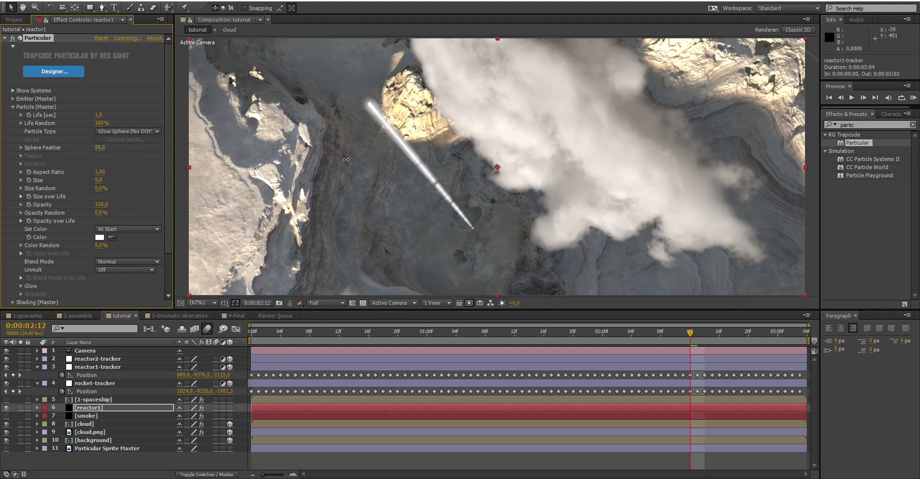
Set the reactor1 particle Size to 60 and shape Size over Life to fall steeply from maximum to near zero before mid-life
left_click(99, 180)
type("60")
key("Return")
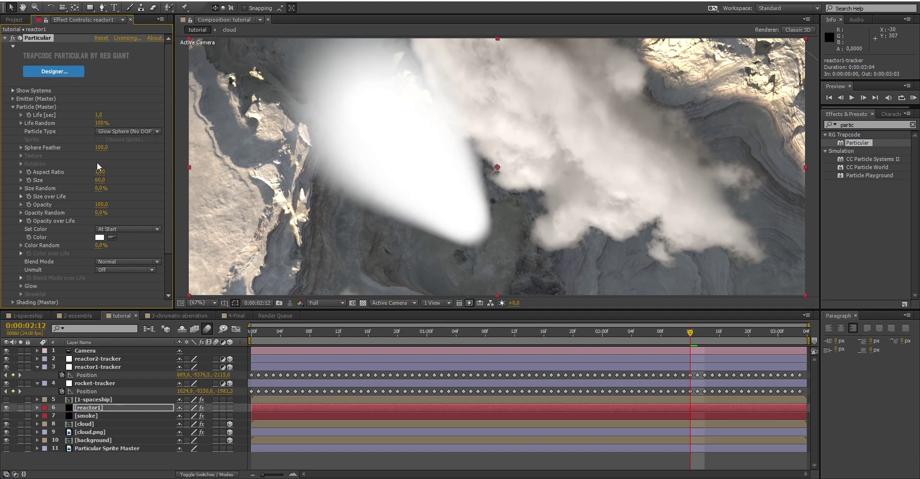
left_click(22, 197)
left_click_drag(42, 218, 81, 260)
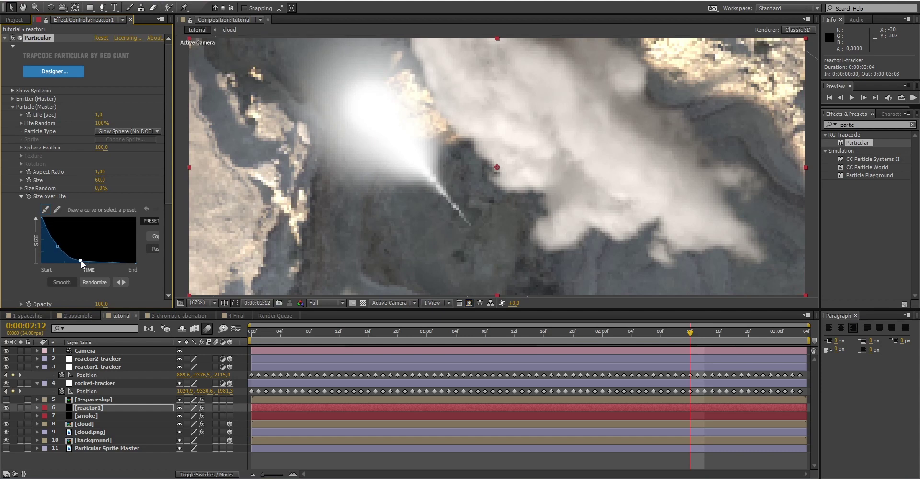
Change the reactor1 particle Color from white to a pale orange cream
left_click(21, 196)
left_click(102, 237)
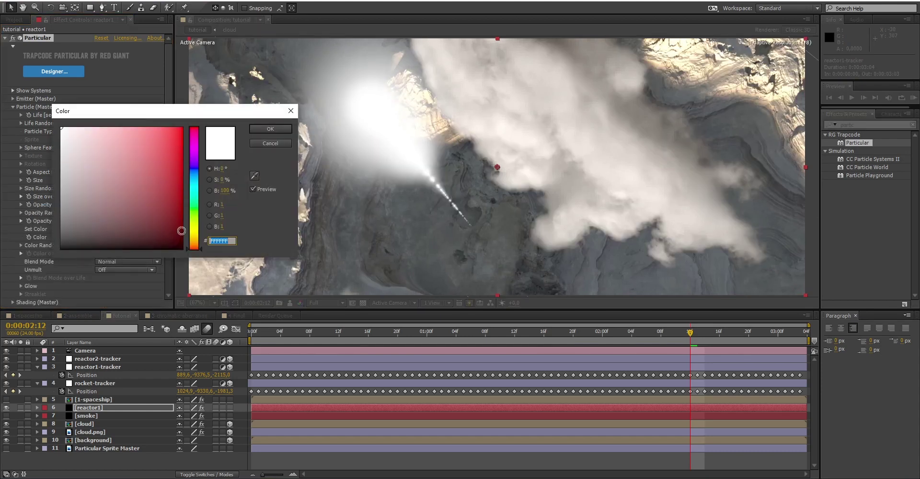
left_click(194, 240)
left_click(81, 144)
left_click(270, 129)
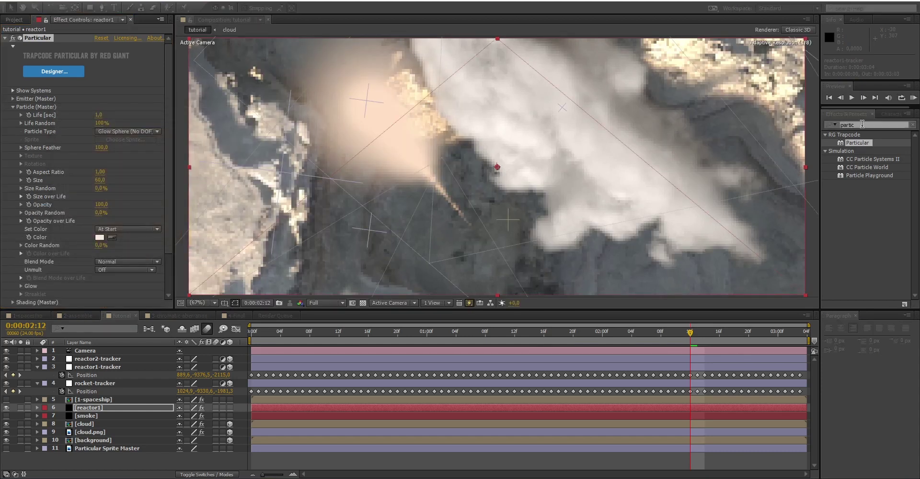
Apply the Glow effect to reactor1, make the smoke layer visible, and view an earlier frame
double_click(862, 124)
type("glow")
left_click(850, 167)
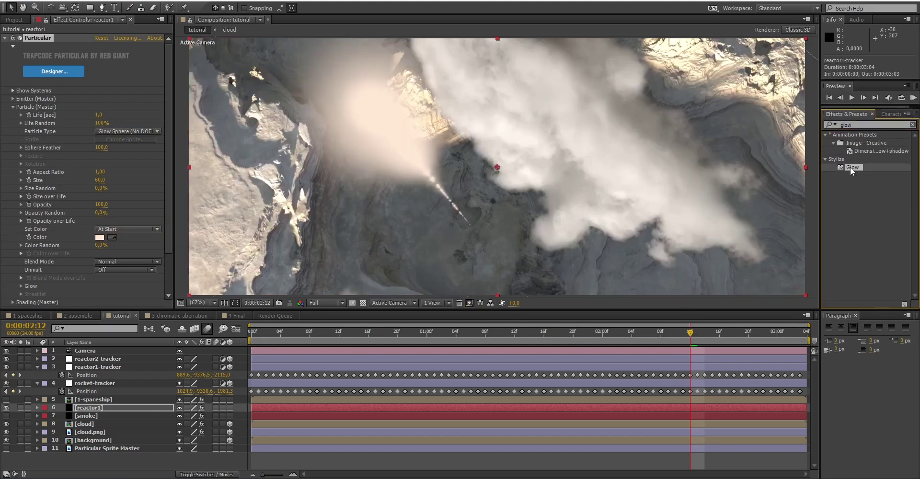
double_click(850, 167)
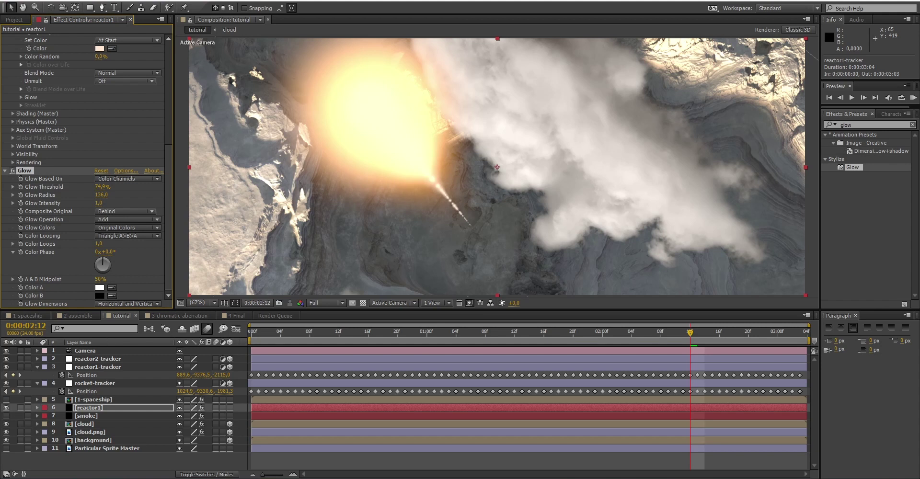
left_click(6, 416)
left_click(456, 332)
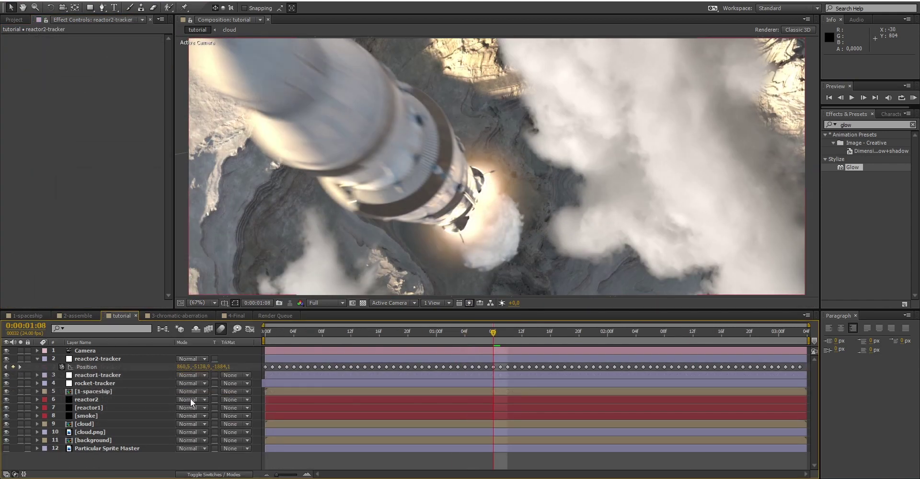
Set the blending mode of the reactor2, reactor1 and smoke layers to Add and bring back the layer switches
left_click(192, 397)
left_click(222, 160)
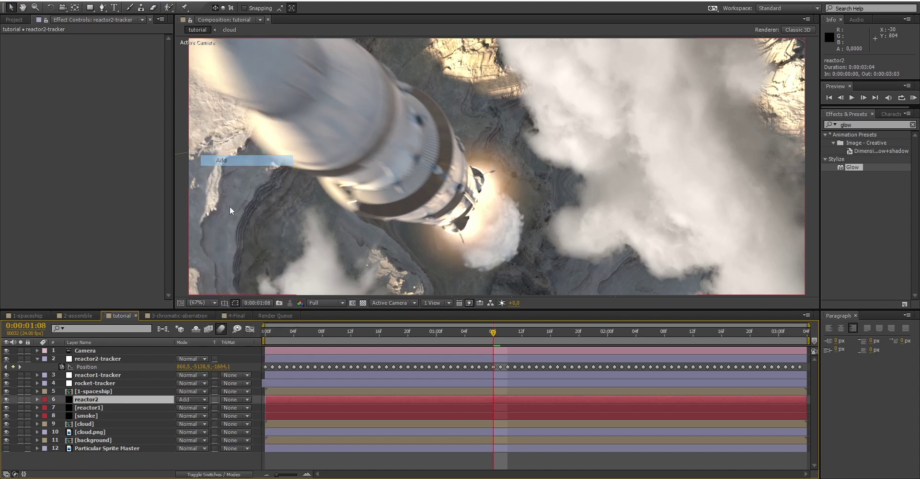
left_click(188, 400)
left_click(222, 92)
left_click(188, 416)
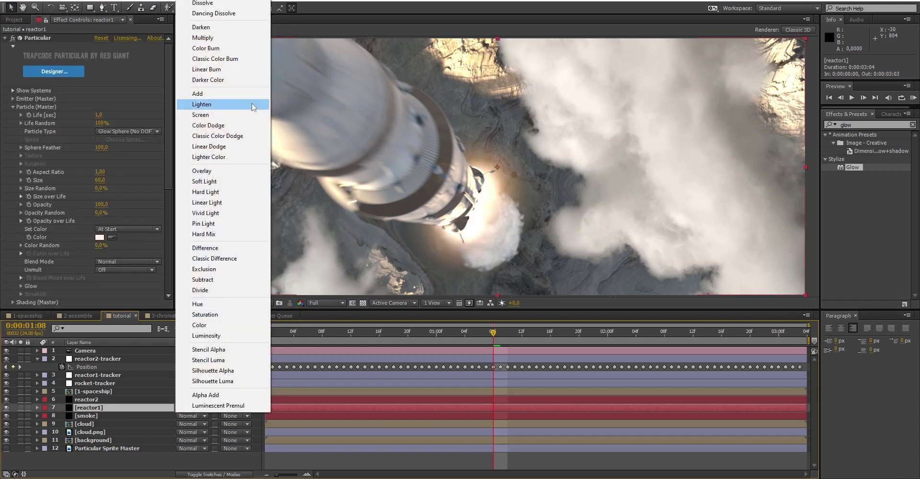
left_click(197, 93)
left_click(214, 474)
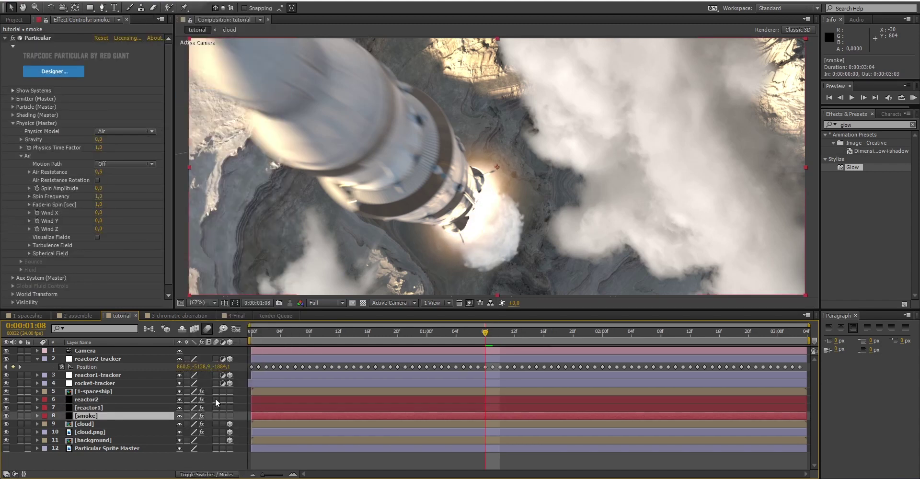